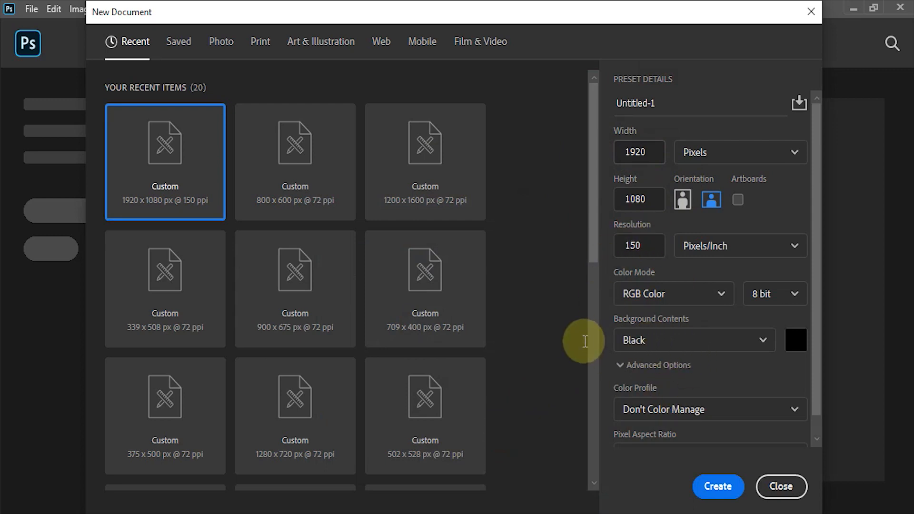
- Create a 1920 × 1080 px document at 150 ppi with a black background and render Clouds on it
left_click(718, 486)
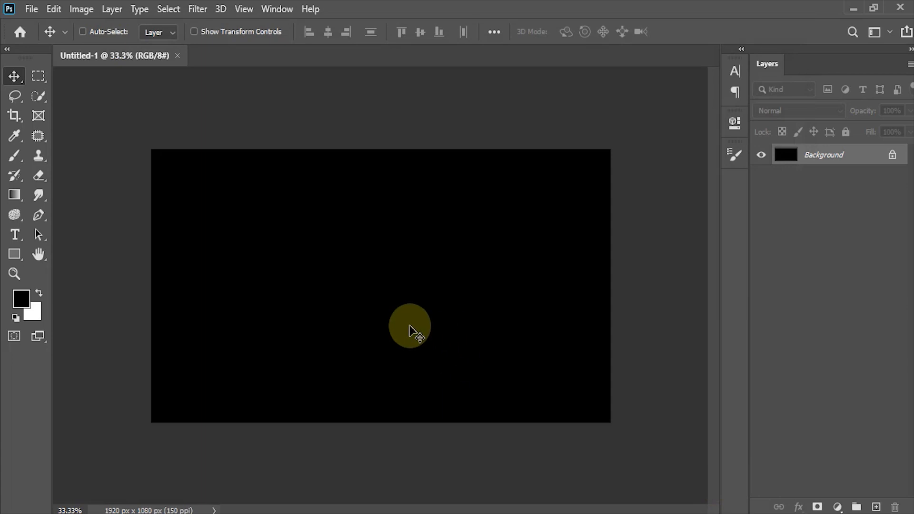
scroll(409, 325, "up", 2)
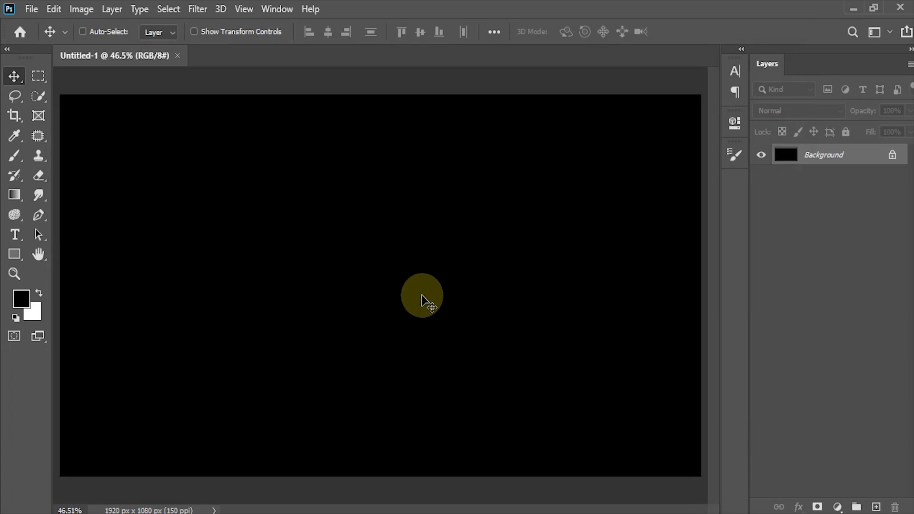
left_click(201, 12)
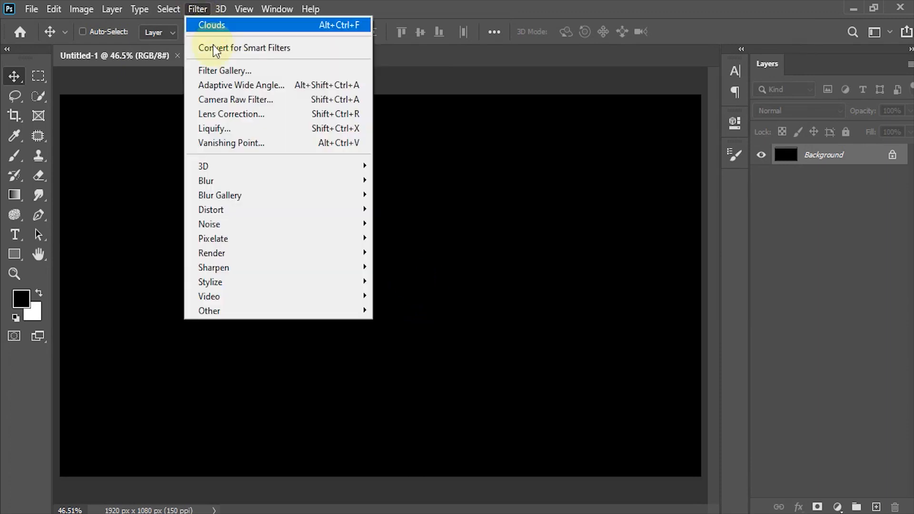
mouse_move(234, 256)
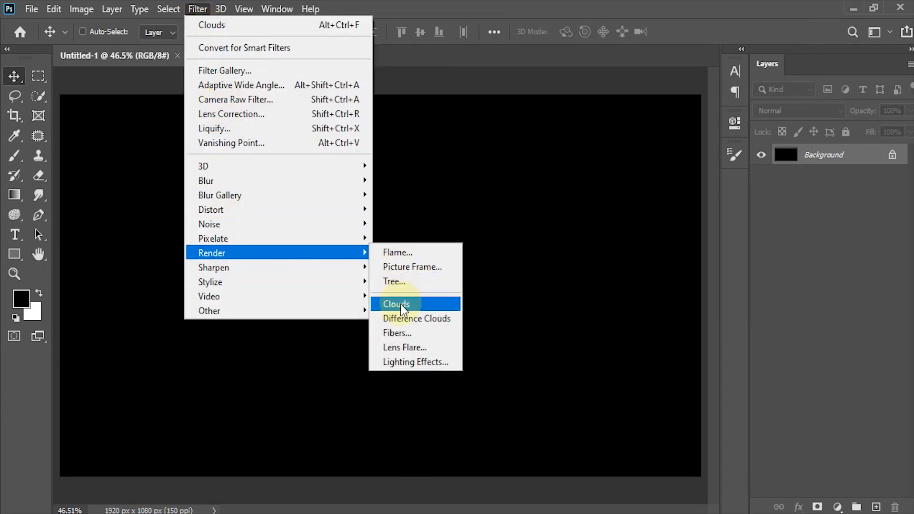
left_click(401, 304)
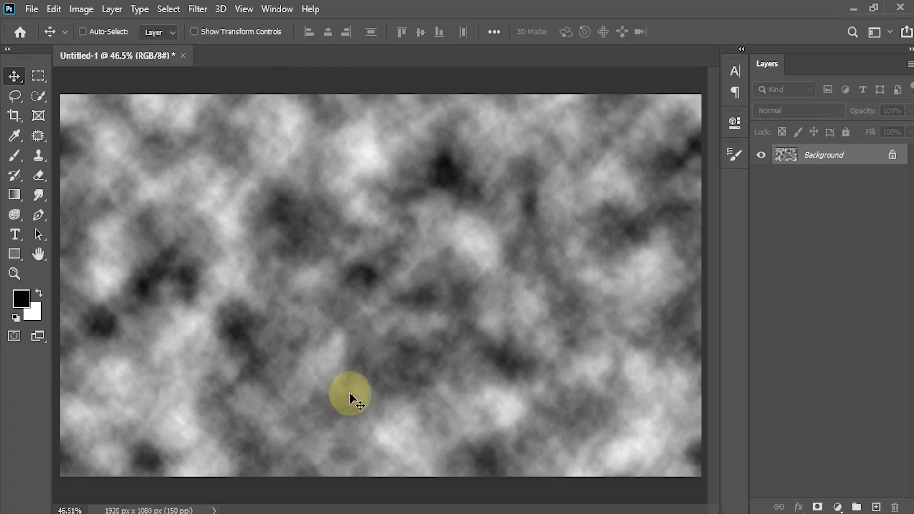
- Unlock the clouds background layer and set its blend mode to Color Dodge
left_click(893, 157)
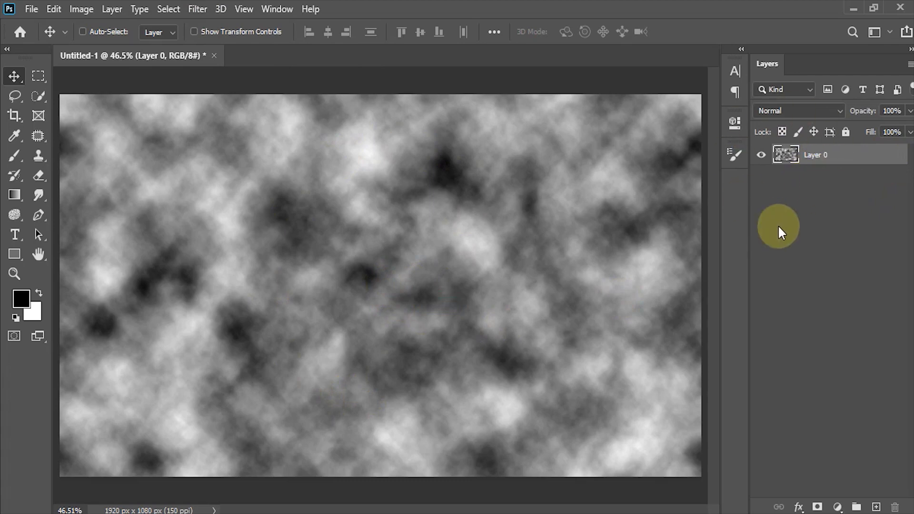
left_click(841, 110)
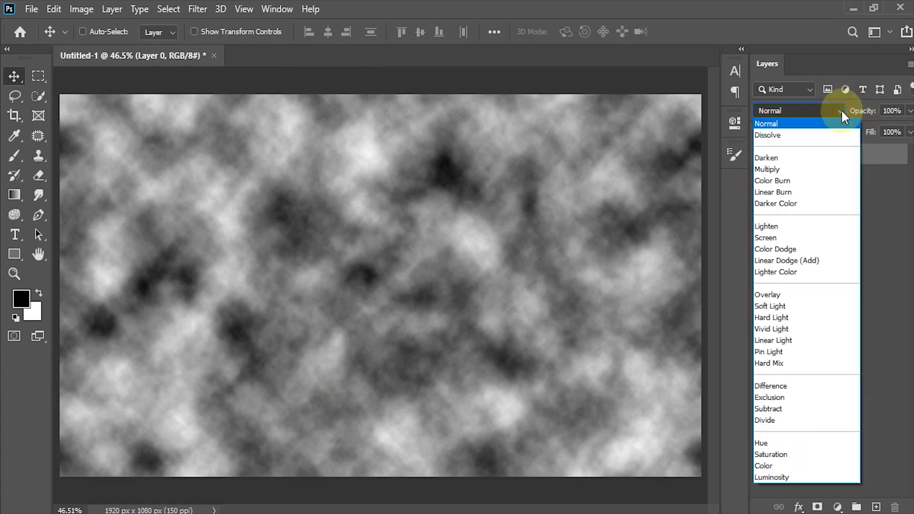
left_click(788, 248)
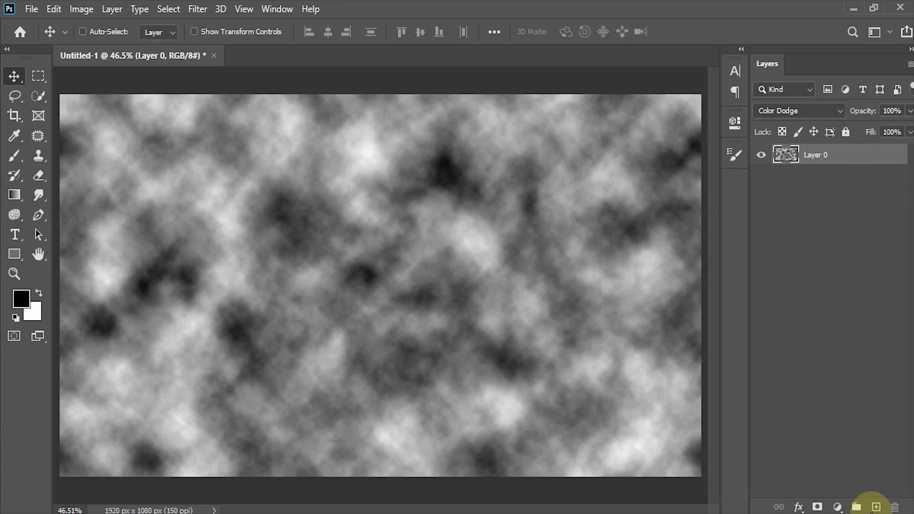
- Add a new layer filled with black and place it beneath the clouds layer
left_click(875, 508)
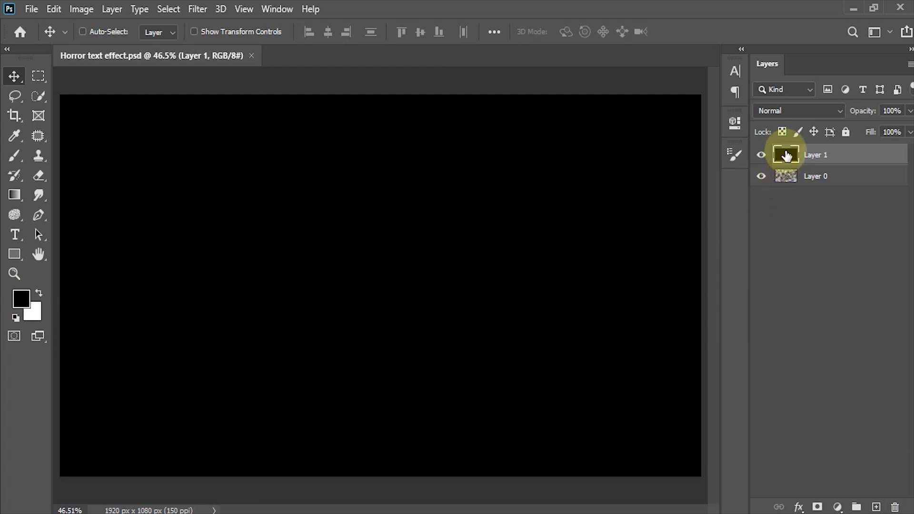
left_click_drag(786, 155, 786, 193)
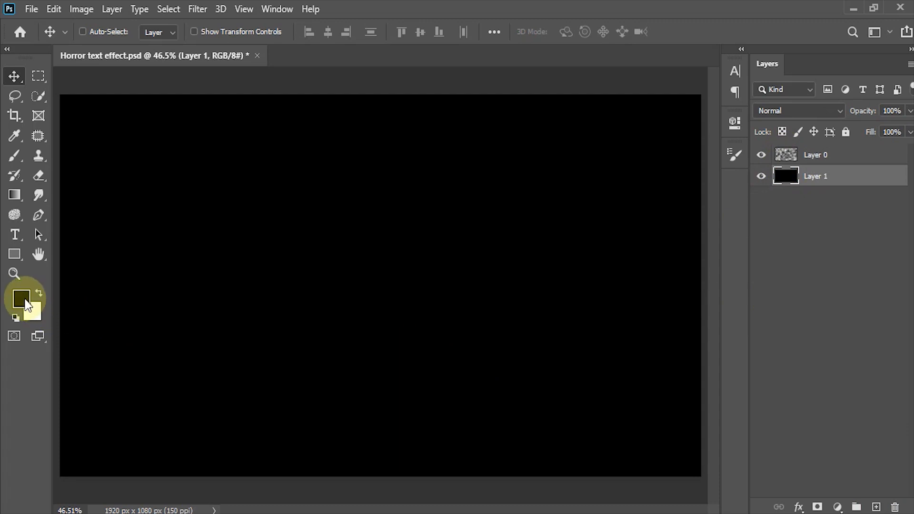
- Set the foreground color to the dark blue 01386b
left_click(25, 301)
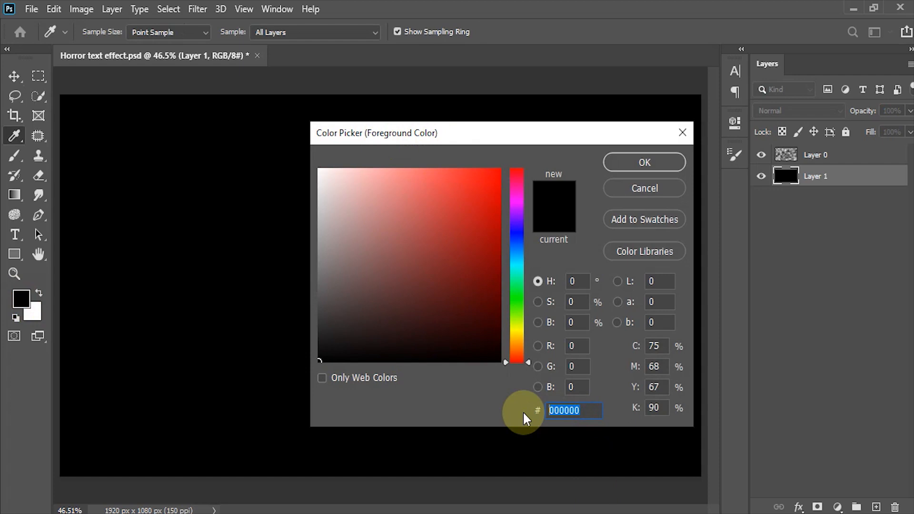
type("013")
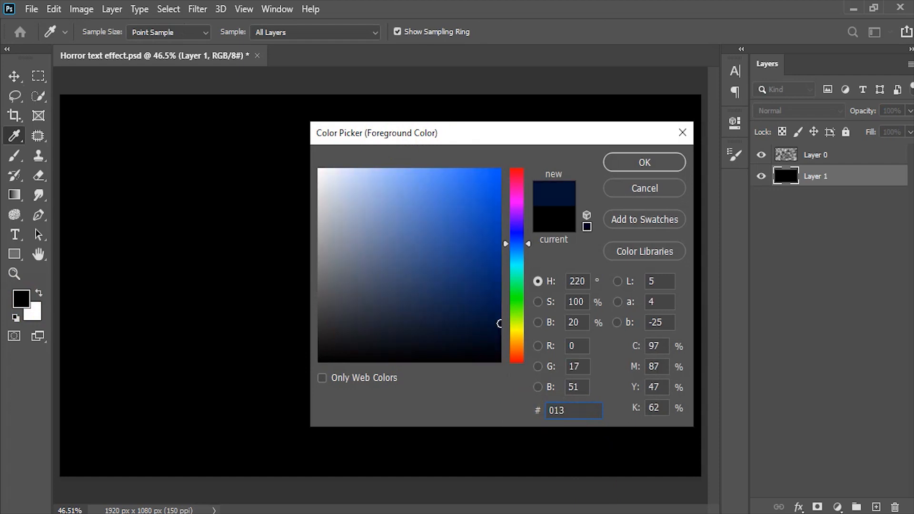
type("86b")
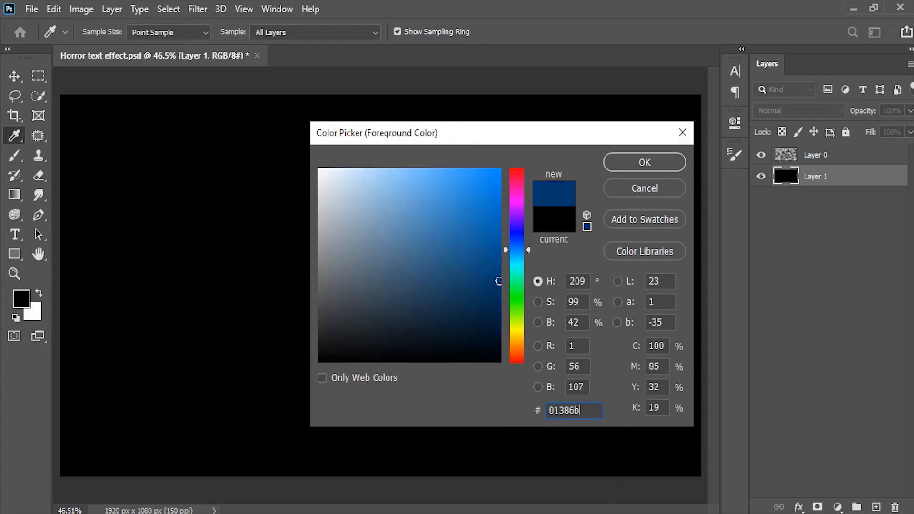
left_click(684, 162)
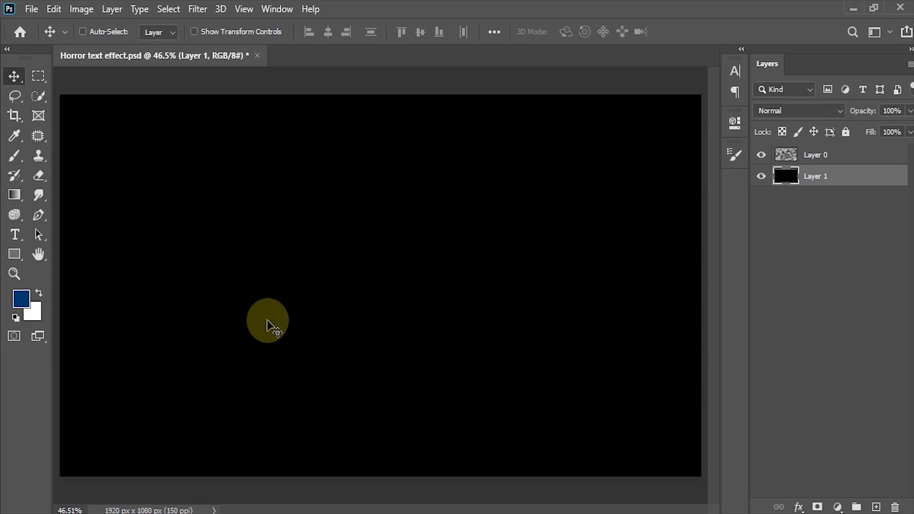
- Activate the Brush tool and set the soft round tip's spacing to 1%
key("b")
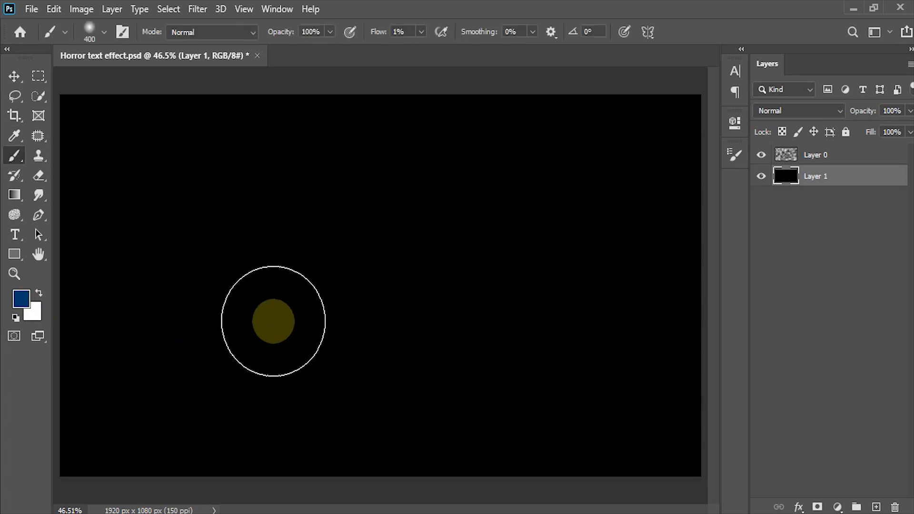
right_click(13, 156)
left_click(82, 158)
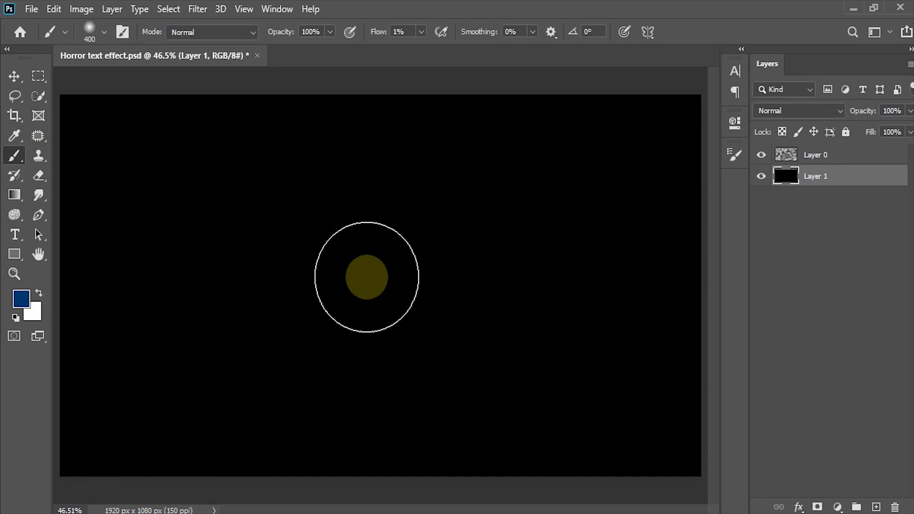
key("F5")
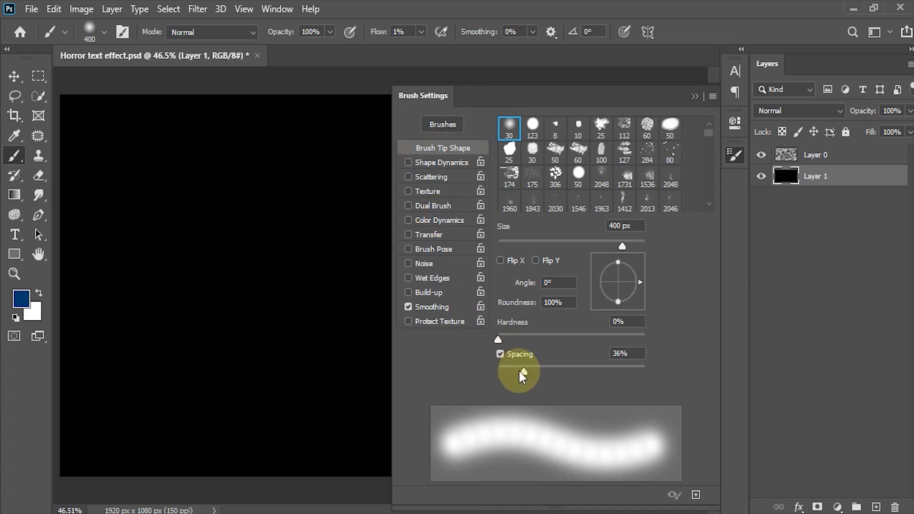
left_click_drag(518, 370, 489, 370)
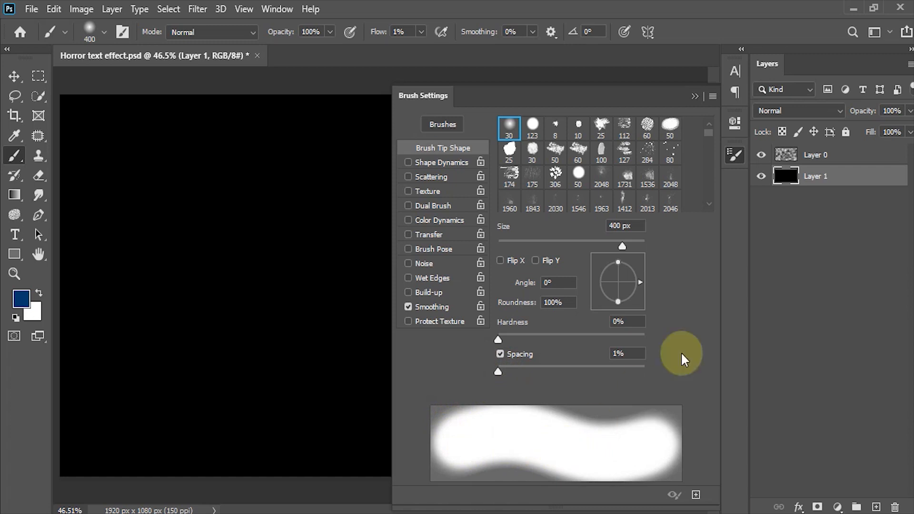
left_click(735, 154)
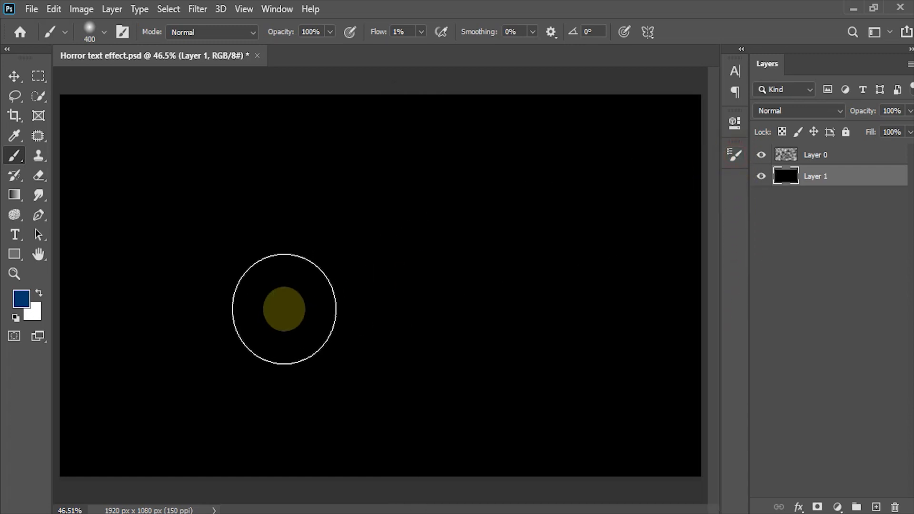
- Save the document and set the soft round brush to 100% opacity and 1% flow
key("shift+0")
key("ctrl+s")
left_click(318, 32)
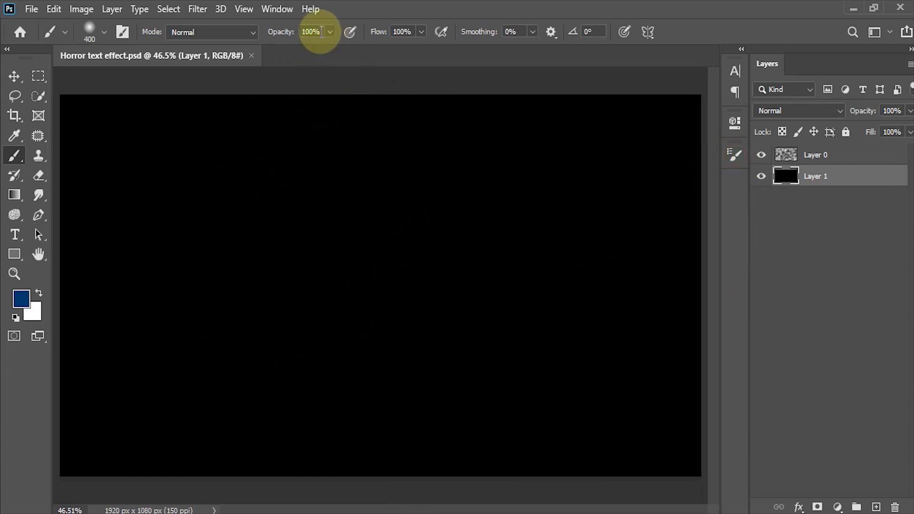
left_click(405, 33)
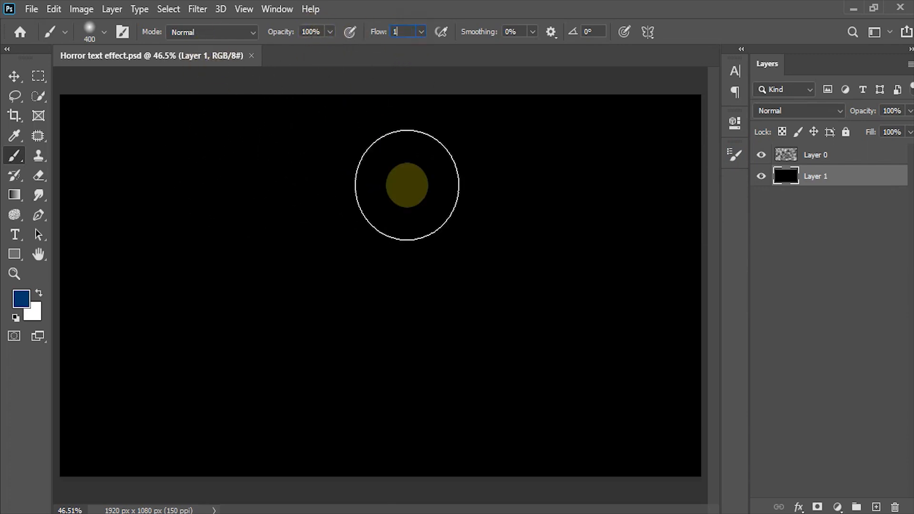
left_click(104, 34)
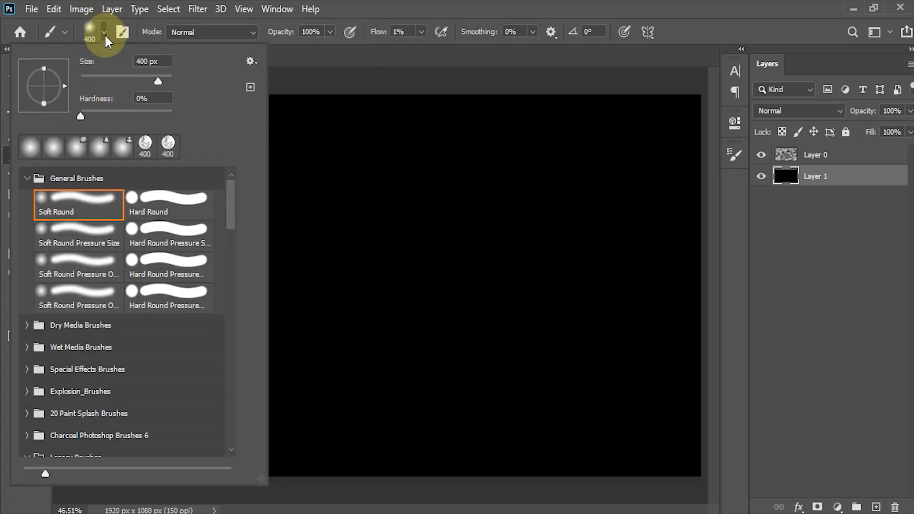
left_click(105, 40)
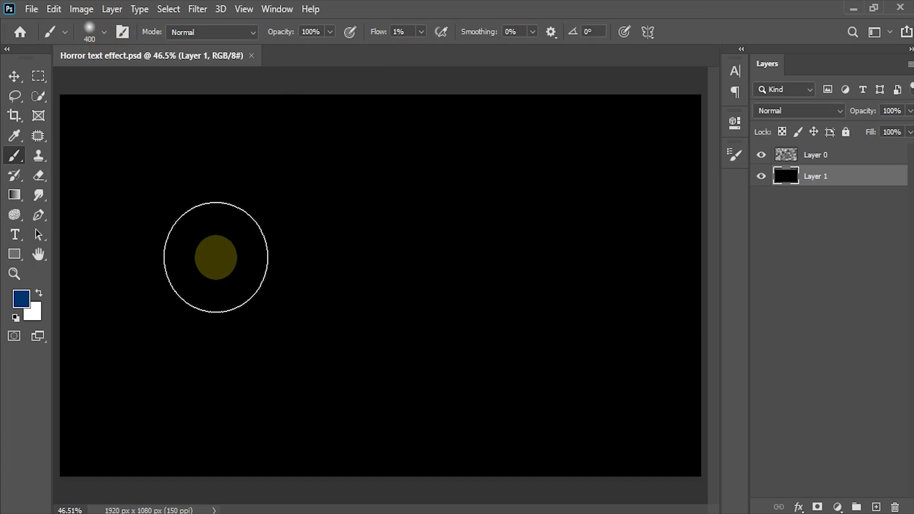
- Enlarge the brush to 900 px and paint soft blue across the black layer, keeping the canvas edges dark
key("bracketright")
key("bracketright")
key("bracketright")
key("bracketright")
key("bracketright")
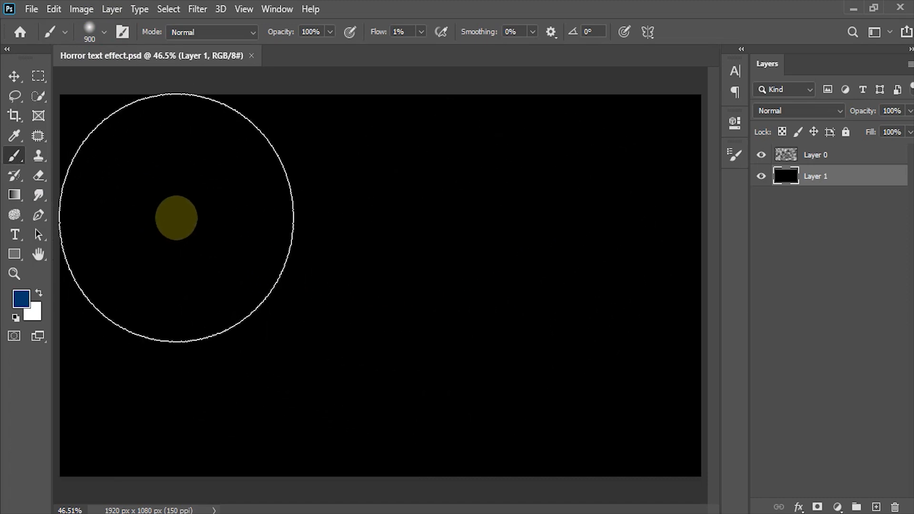
mouse_move(176, 216)
left_mouse_down()
mouse_move(280, 198)
mouse_move(369, 250)
mouse_move(507, 217)
mouse_move(550, 270)
mouse_move(562, 337)
mouse_move(553, 321)
mouse_move(495, 292)
mouse_move(308, 347)
mouse_move(242, 351)
mouse_move(358, 297)
mouse_move(394, 344)
mouse_move(449, 352)
mouse_move(515, 334)
mouse_move(465, 284)
mouse_move(576, 207)
mouse_move(391, 209)
mouse_move(292, 296)
mouse_move(208, 338)
mouse_move(195, 364)
mouse_move(357, 318)
mouse_move(316, 291)
mouse_move(492, 213)
mouse_move(534, 209)
mouse_move(550, 245)
mouse_move(412, 327)
mouse_move(380, 332)
mouse_move(313, 239)
mouse_move(385, 206)
mouse_move(482, 264)
mouse_move(477, 289)
mouse_move(364, 219)
mouse_move(358, 193)
mouse_move(371, 233)
left_mouse_up()
key("v")
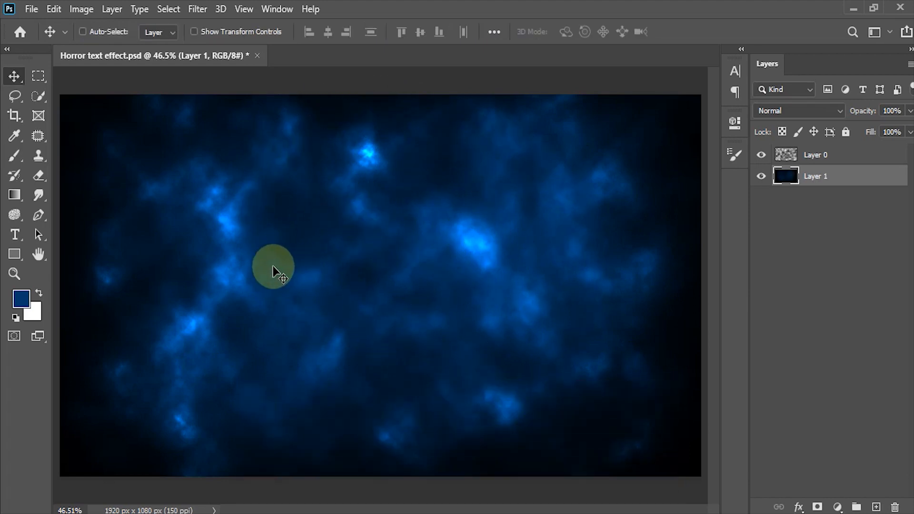
- Scale the clouds layer proportionally to 150% with Free Transform
left_click(784, 157)
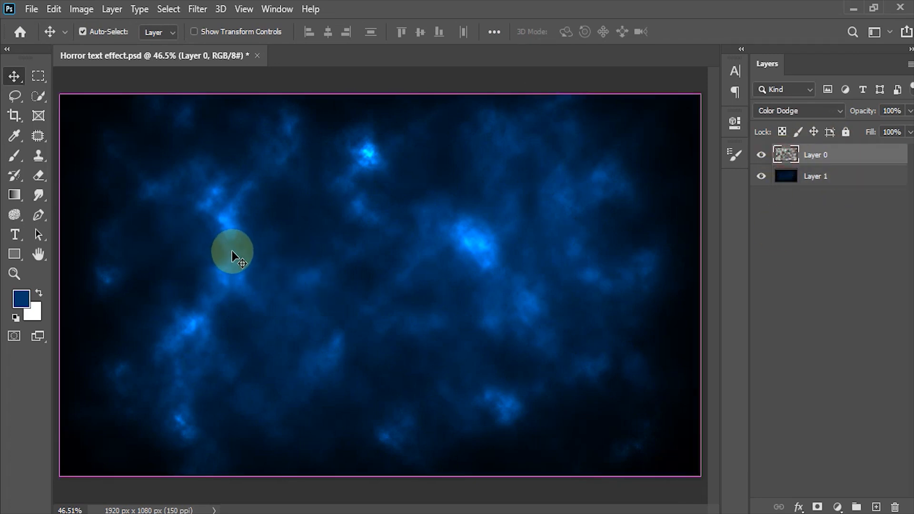
key("ctrl+t")
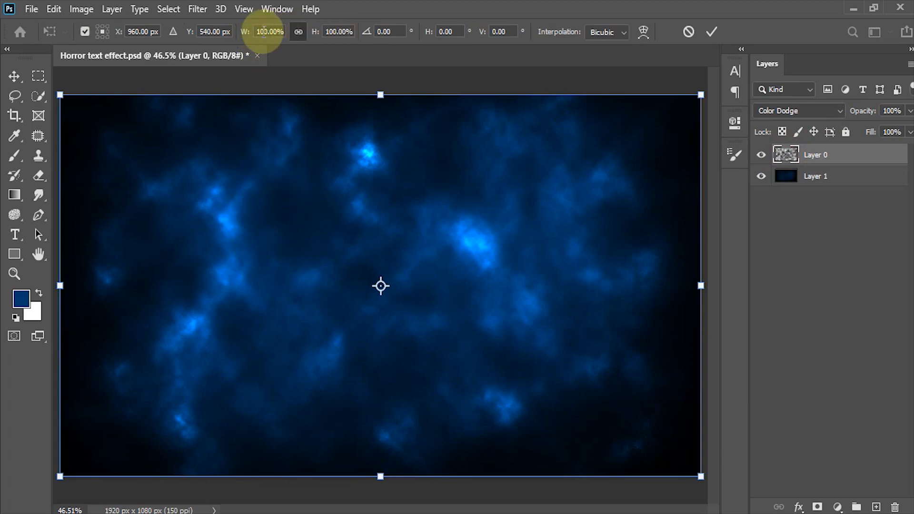
type("150")
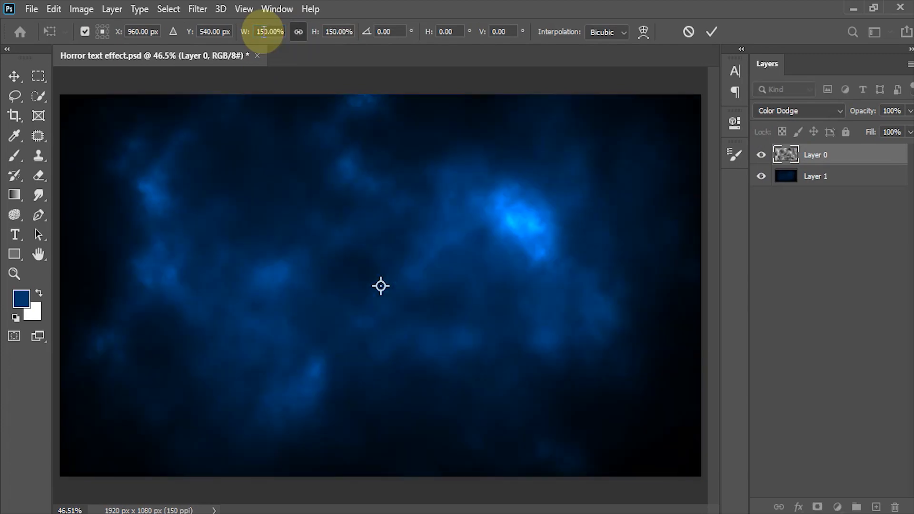
left_click(712, 31)
- Add two lines of horizontal text, "THE HALLOWEEN" and "GAMES", directly above the blue-painted layer and below the clouds
key("alt+[")
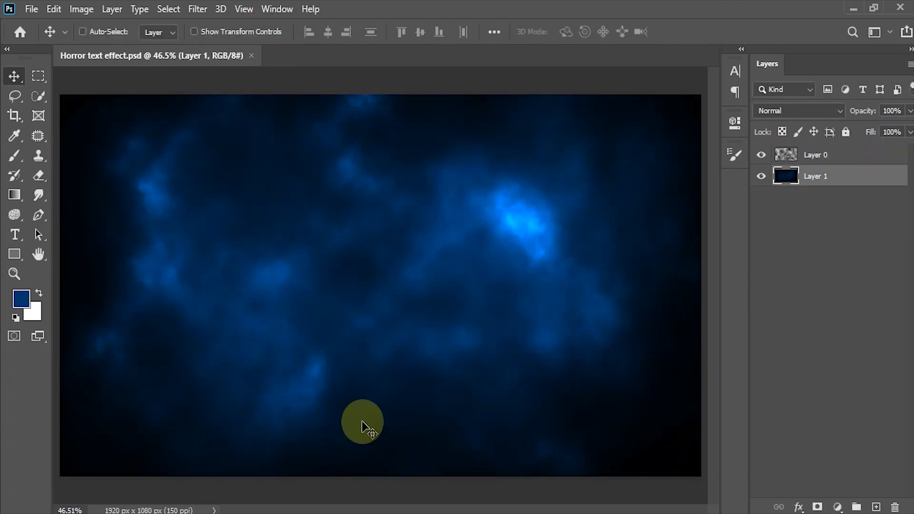
left_click(15, 234)
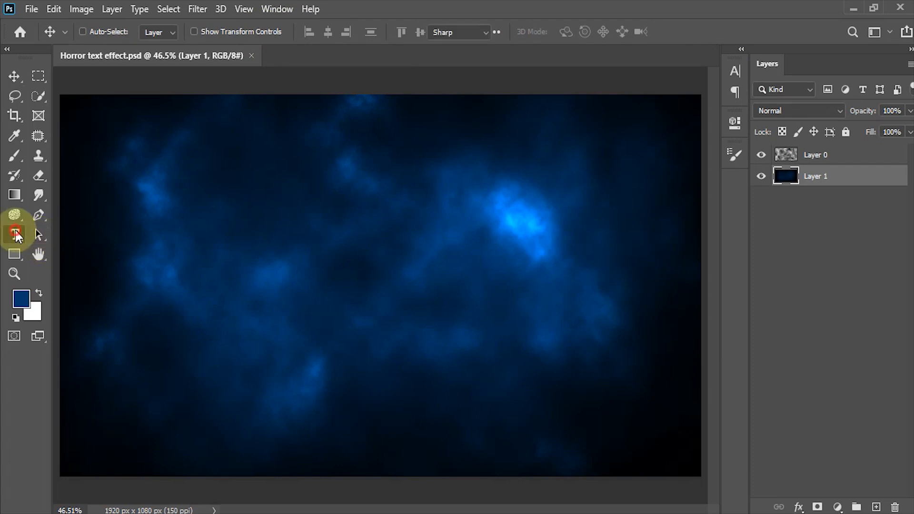
left_click(74, 234)
left_click(288, 227)
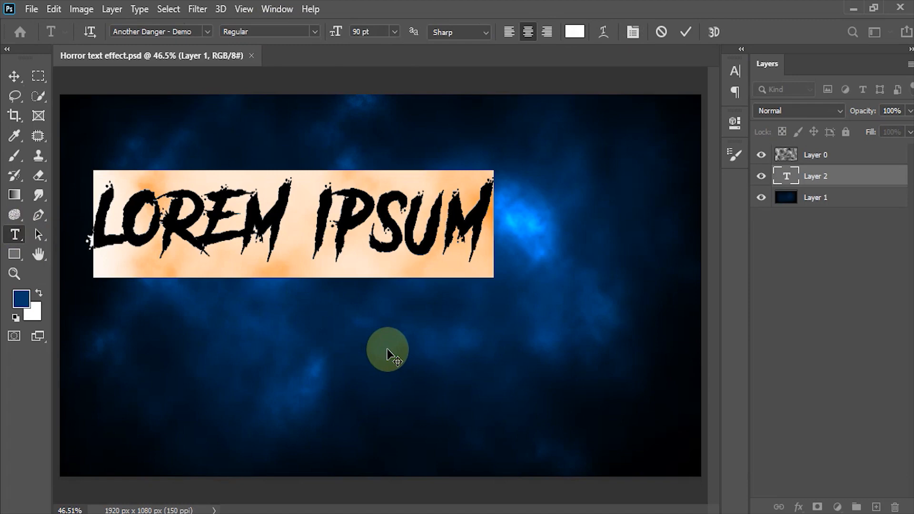
type("THE ")
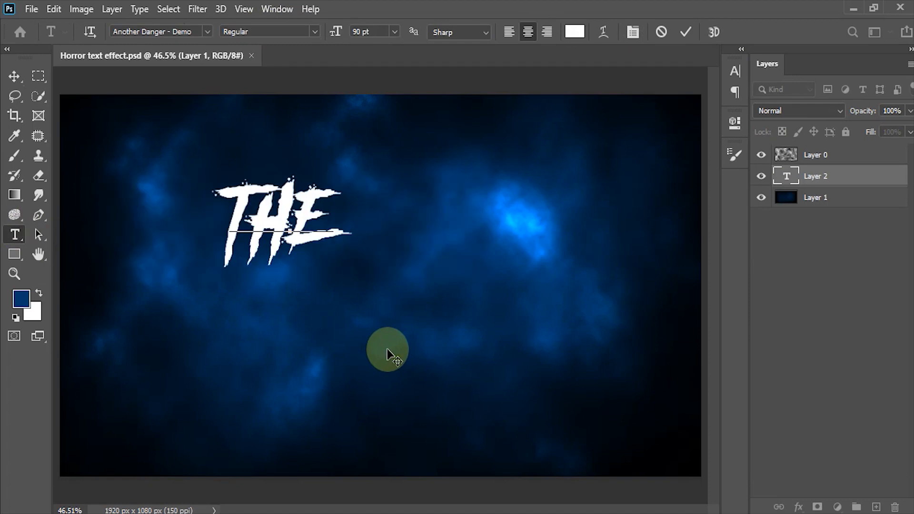
type("HALLOW")
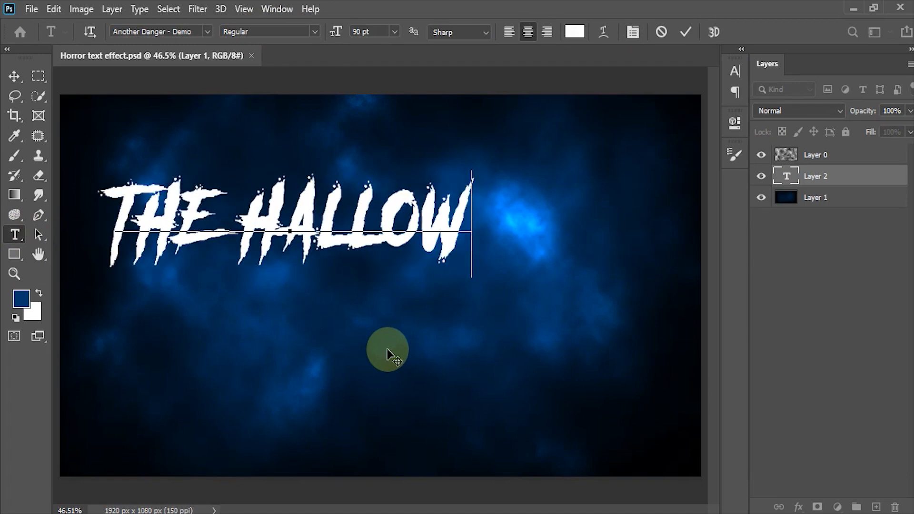
type("EEN")
key("Return")
type("G")
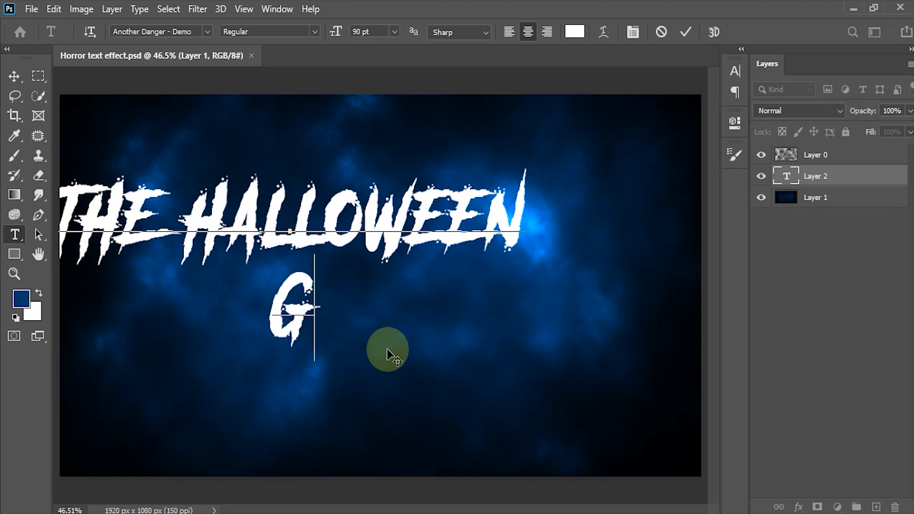
type("AMES")
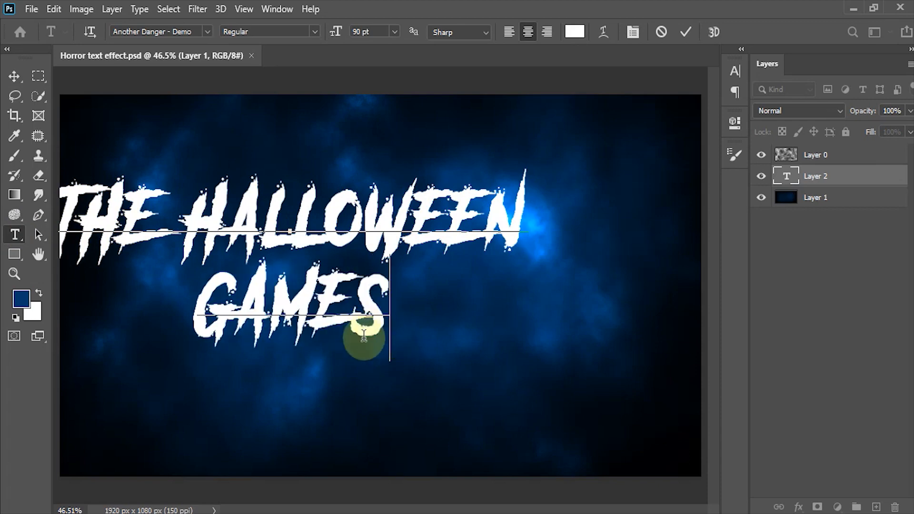
- Commit the "THE HALLOWEEN GAMES" text and move it to the middle of the canvas
left_click(686, 31)
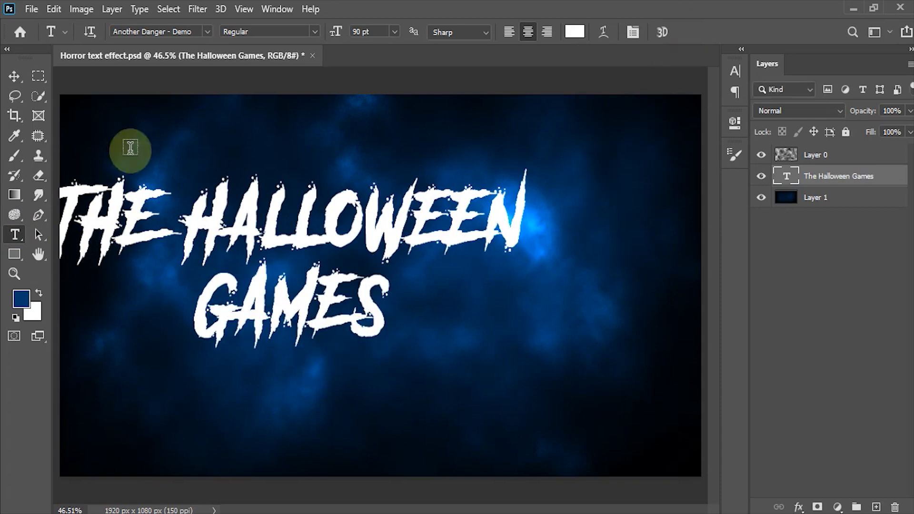
left_click(14, 77)
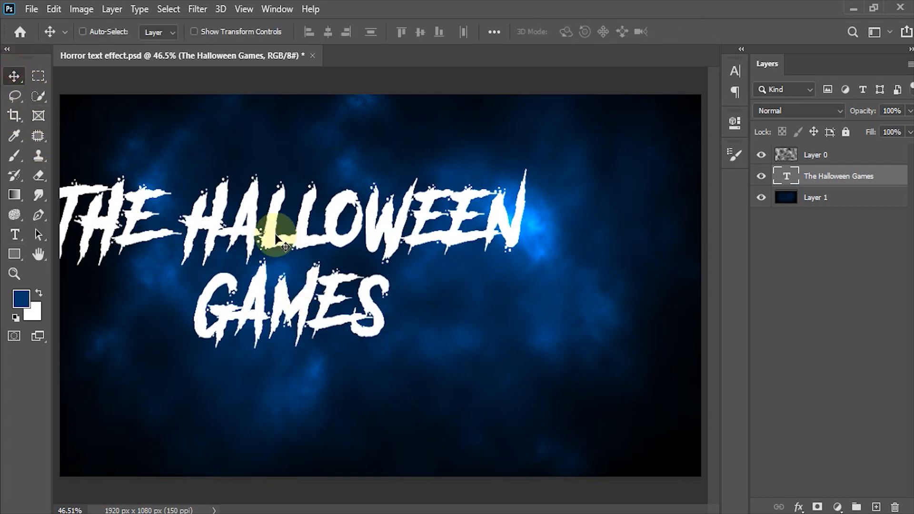
left_click_drag(285, 239, 380, 266)
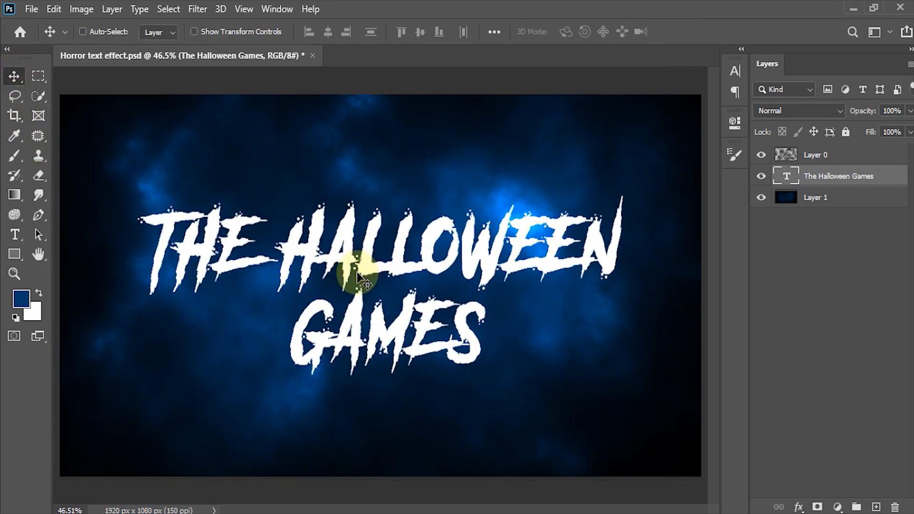
- Set the leading between the two text lines to 150 pt
left_click(736, 71)
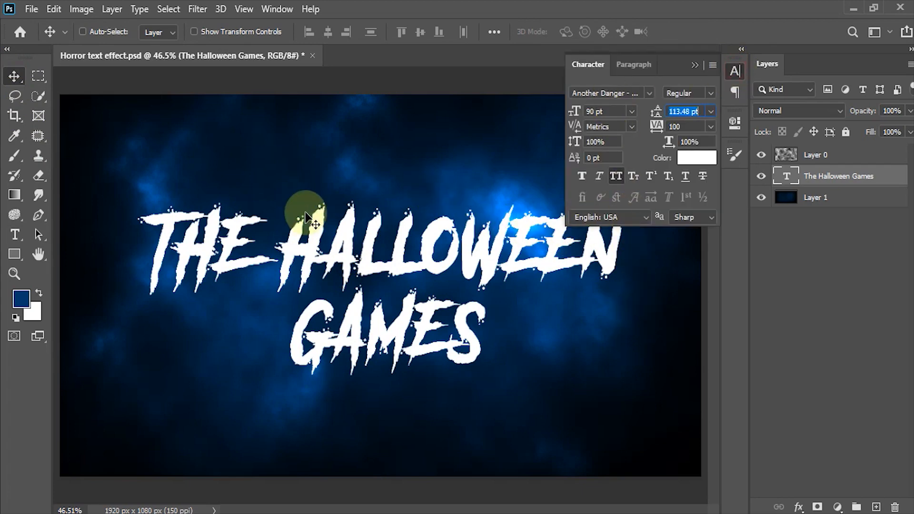
left_click(615, 111)
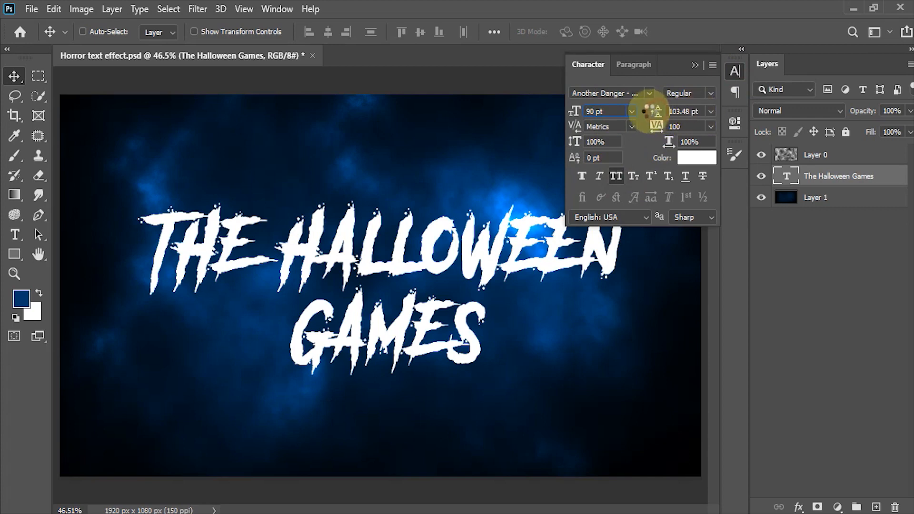
mouse_move(657, 112)
left_mouse_down()
mouse_move(603, 111)
mouse_move(669, 117)
left_mouse_up()
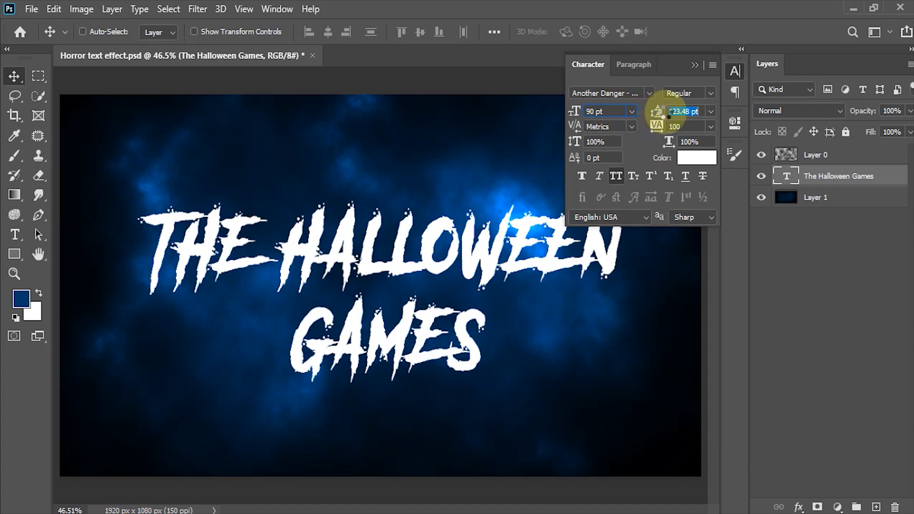
type("1")
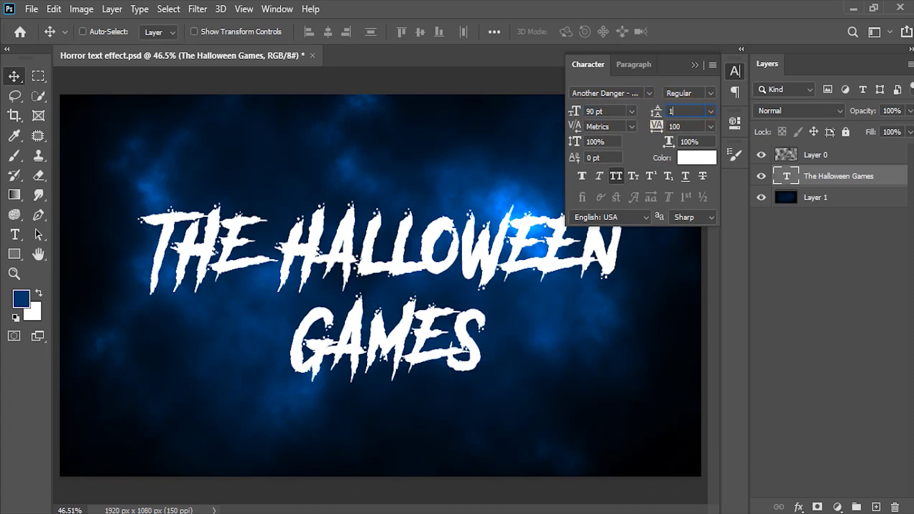
type("50")
key("Return")
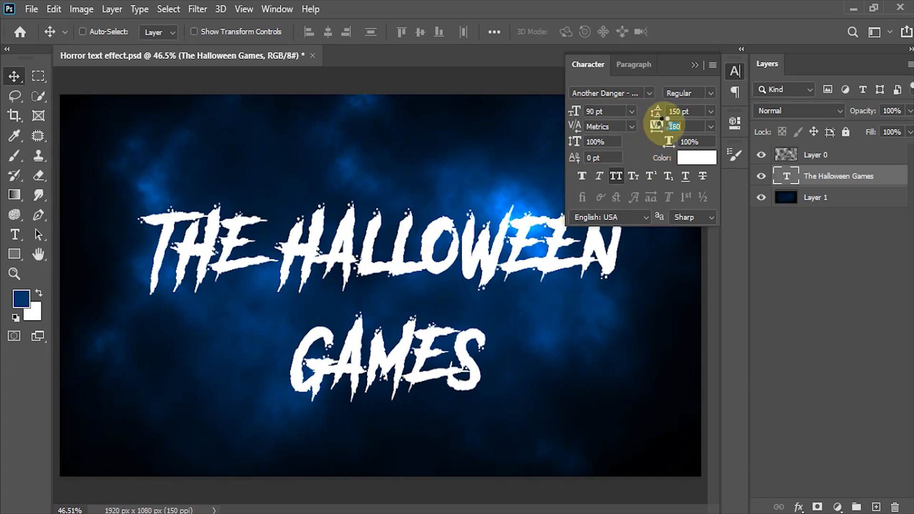
- Widen the letter spacing of the whole text to a tracking of 220
left_click_drag(665, 122, 664, 124)
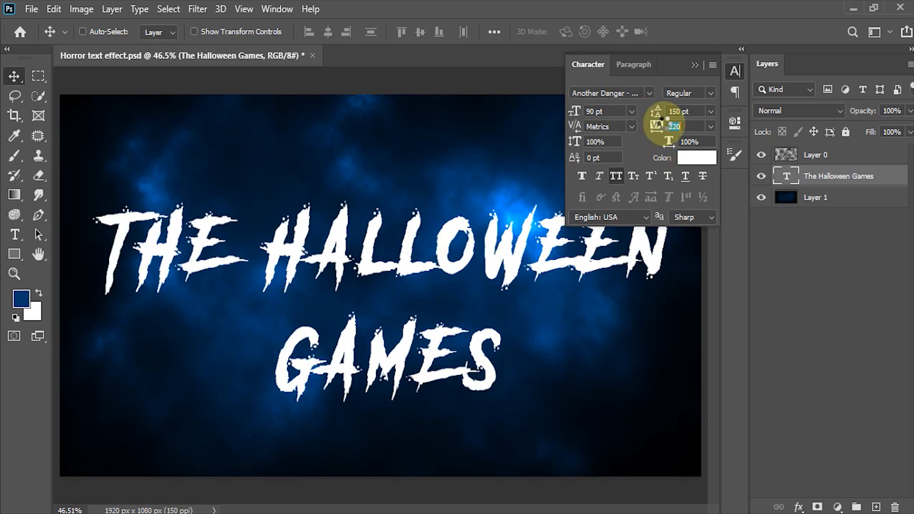
left_click(684, 127)
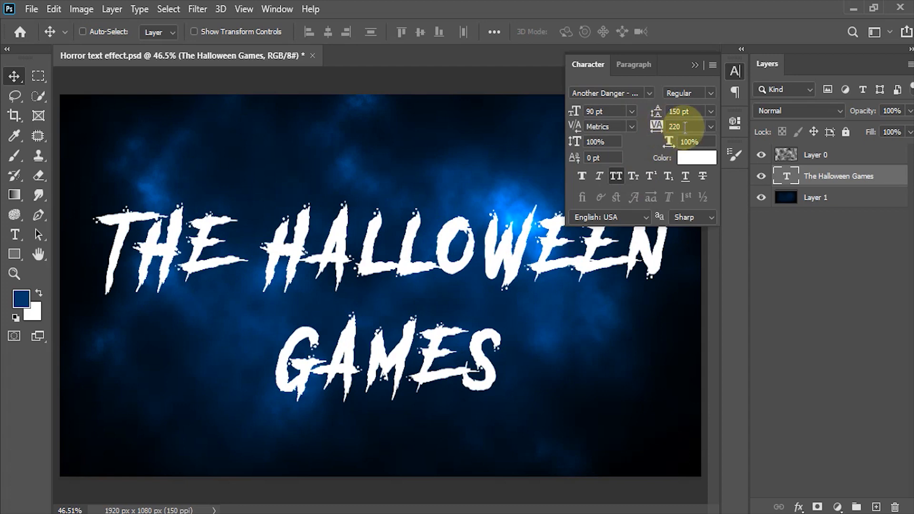
left_click(653, 131)
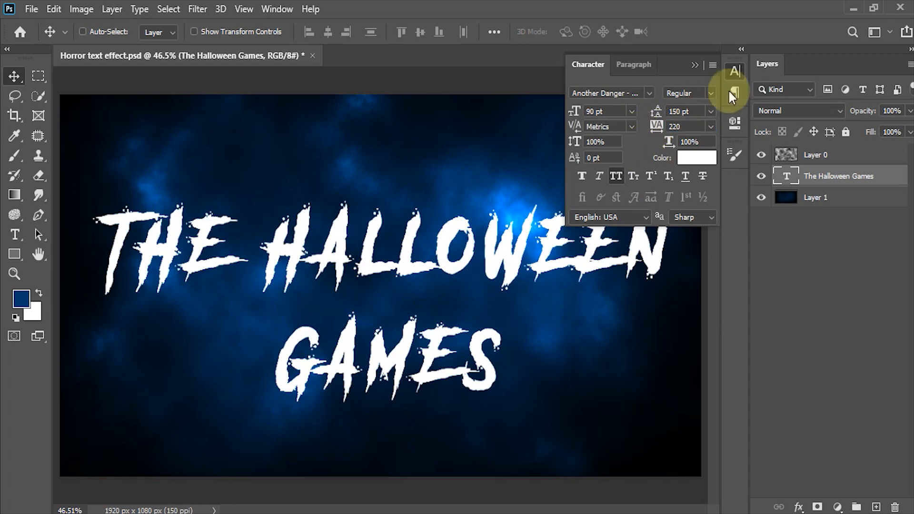
left_click(737, 72)
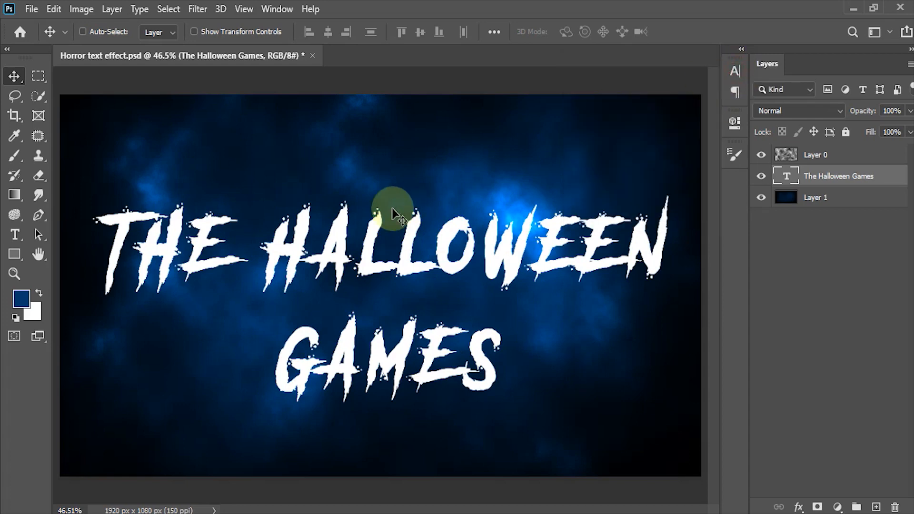
- Save the document and convert the text layer to a smart object
key("ctrl+s")
right_click(872, 177)
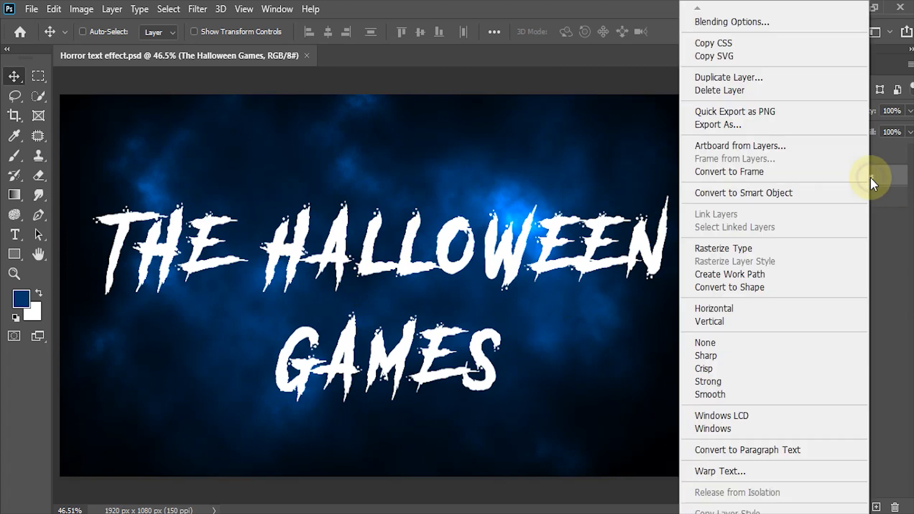
left_click(757, 192)
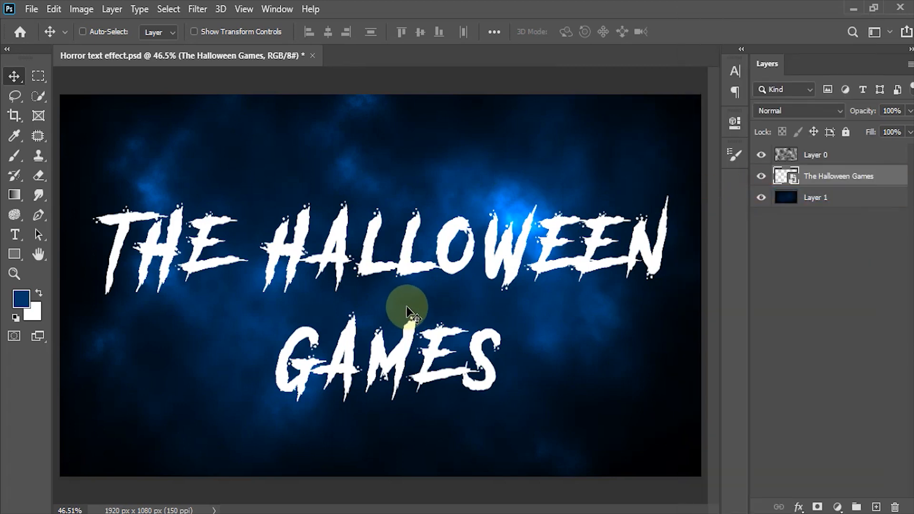
- Lower the text smart object's opacity to 70% and duplicate it in place
key("7")
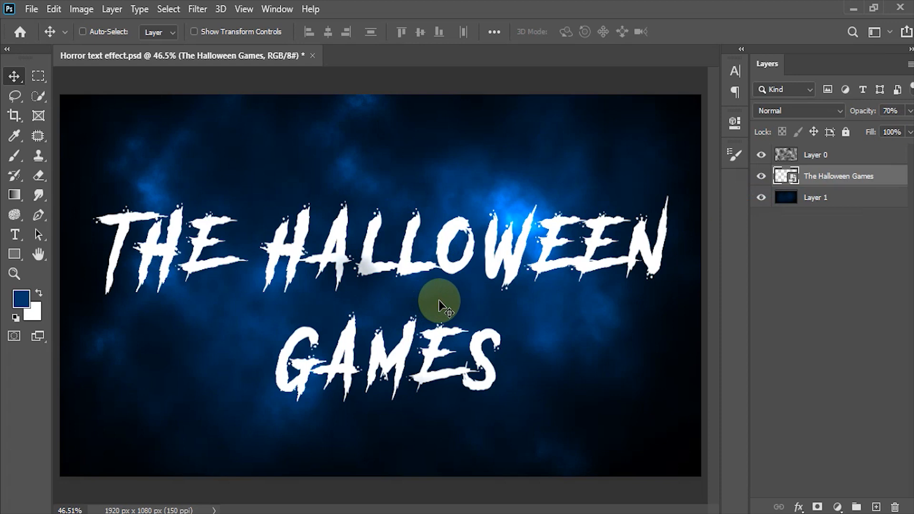
left_click_drag(439, 299, 435, 302)
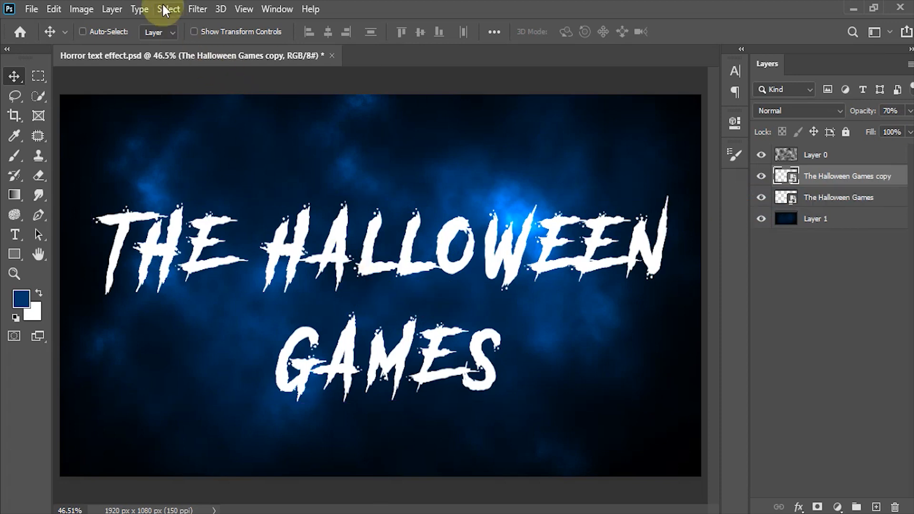
- Apply a Motion Blur to the duplicated text with an angle of 90° and a distance of 100 pixels
left_click(196, 9)
mouse_move(227, 179)
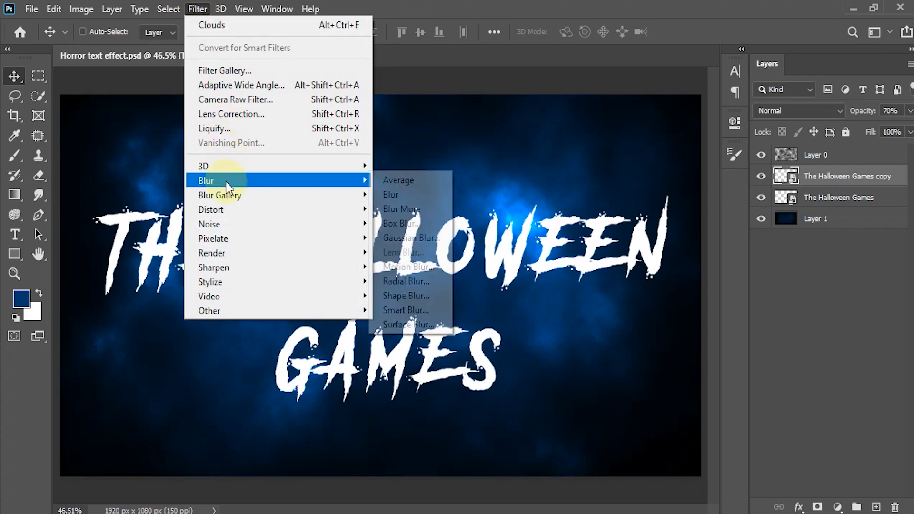
left_click(406, 266)
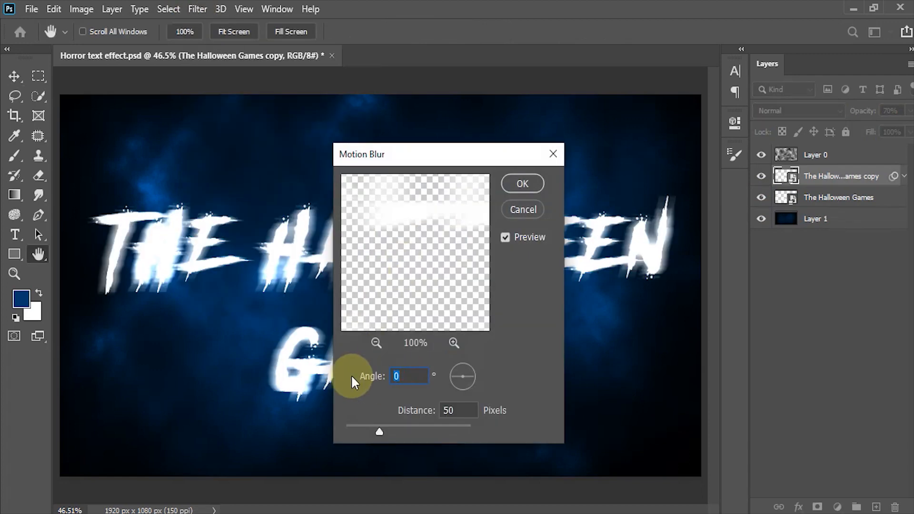
type("90")
left_click(463, 408)
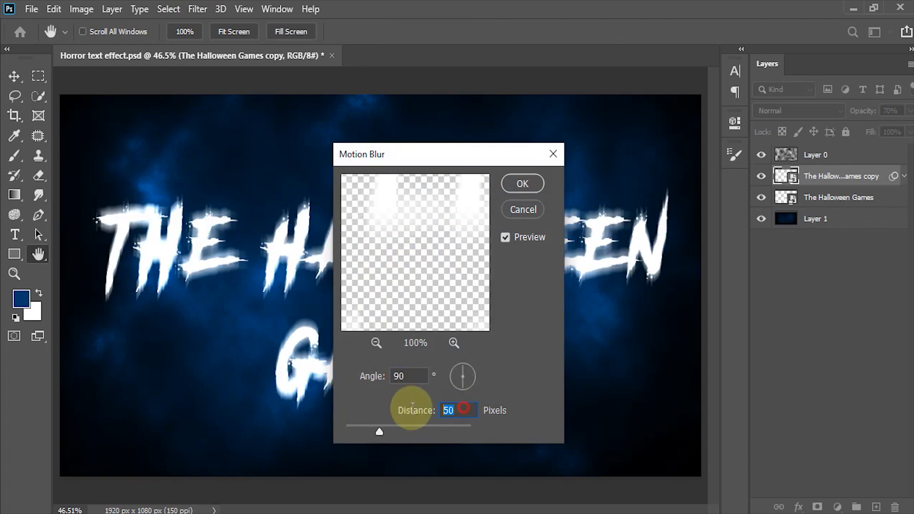
type("100")
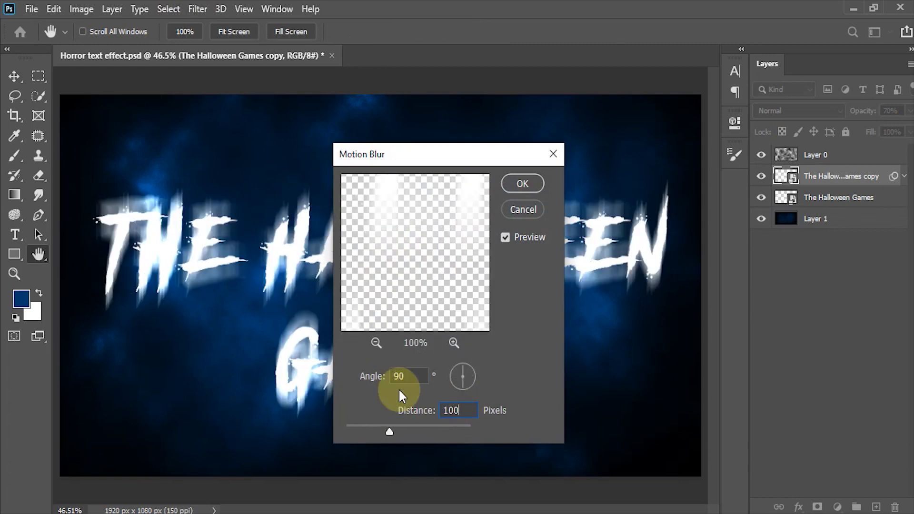
left_click(523, 184)
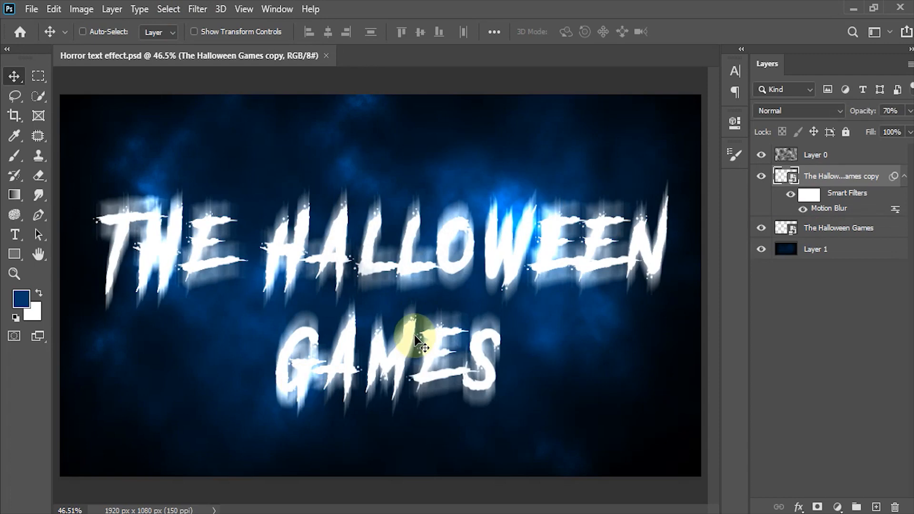
- Combine the blurred copy and the original text layer into one smart object
left_click(822, 232)
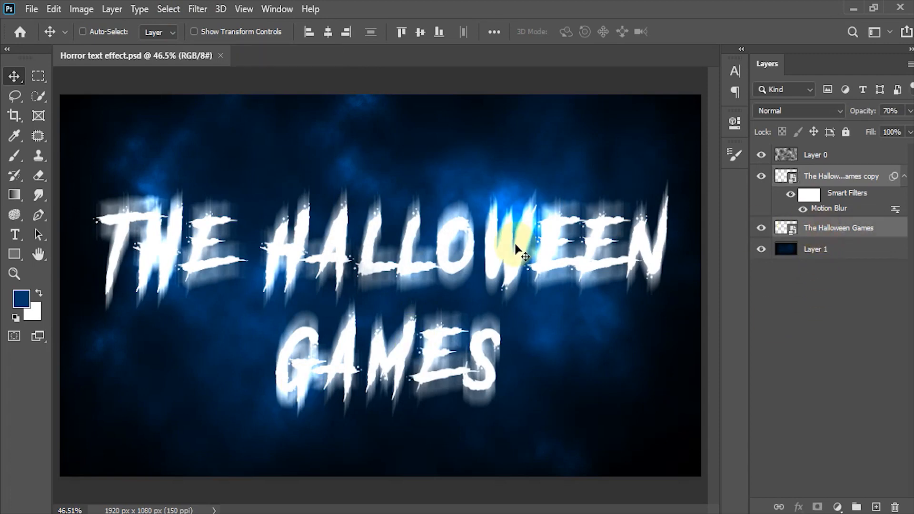
right_click(851, 182)
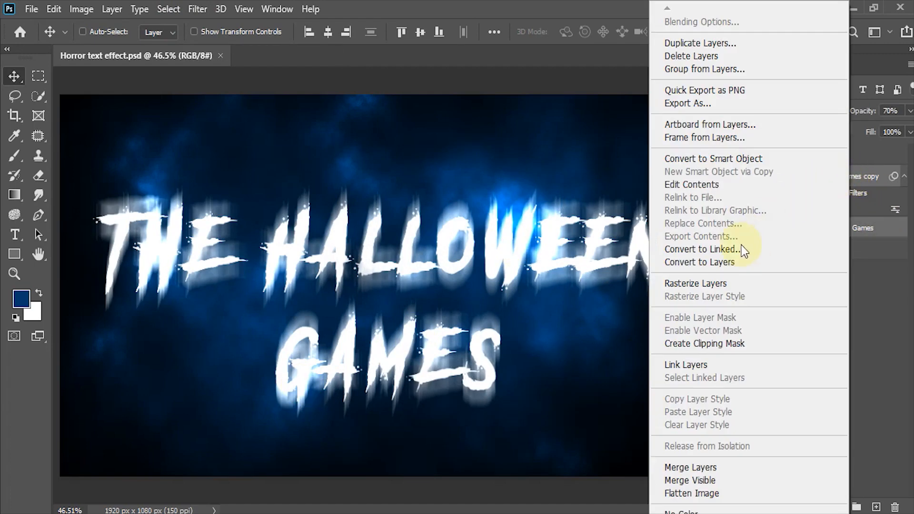
left_click(709, 162)
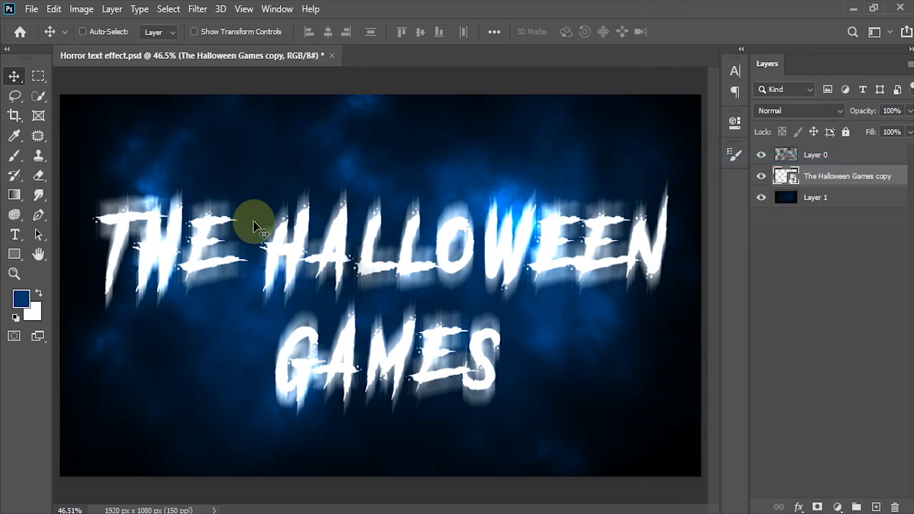
- Apply a Gaussian Blur with a 2.0-pixel radius to the combined text and set its blend mode to Overlay
left_click(198, 10)
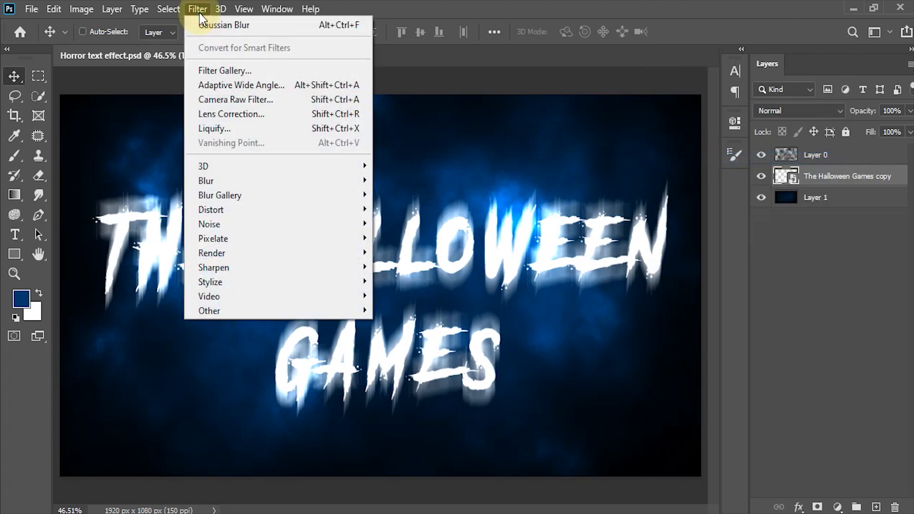
mouse_move(241, 180)
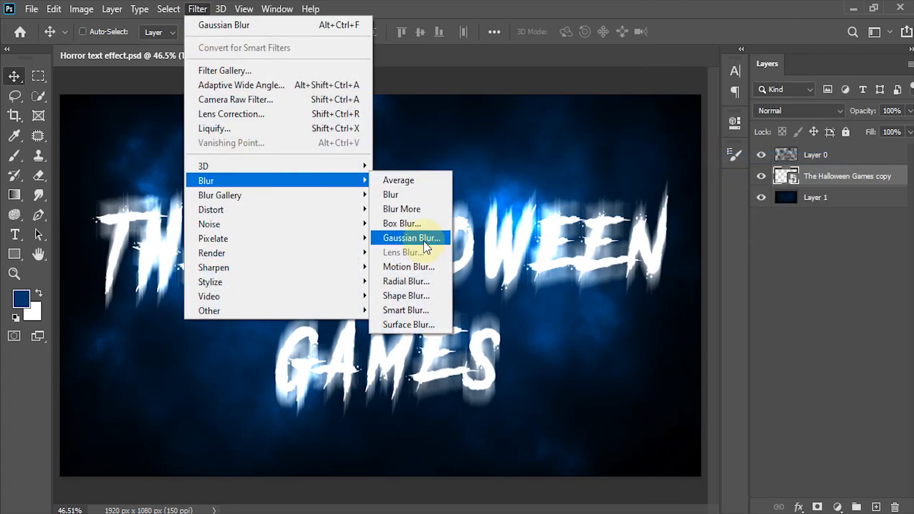
left_click(410, 236)
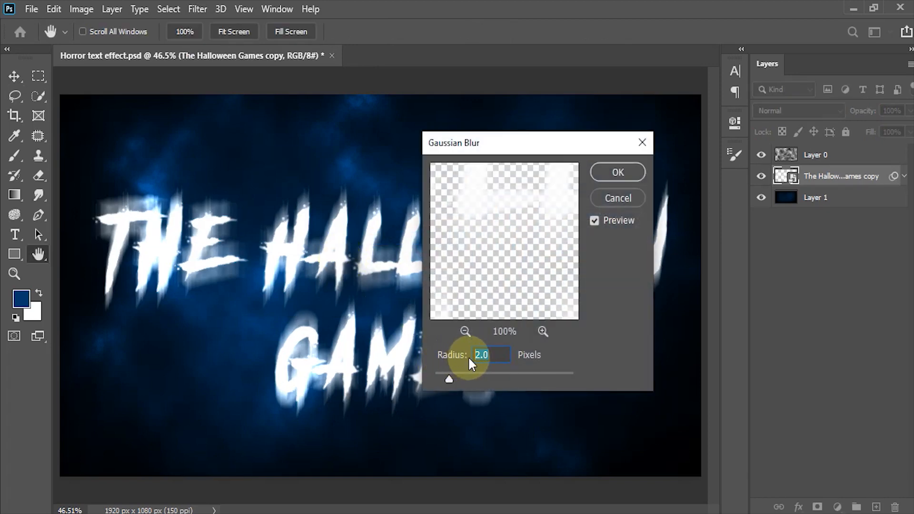
key("Return")
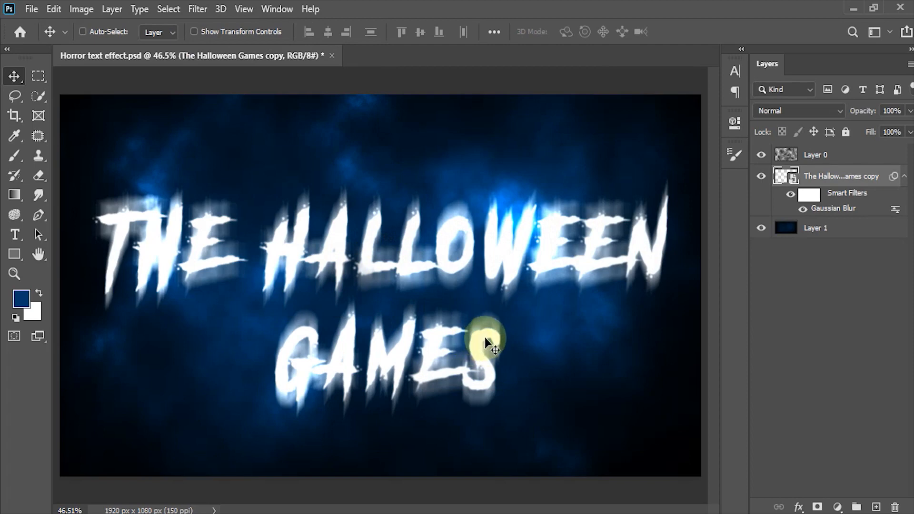
left_click(841, 111)
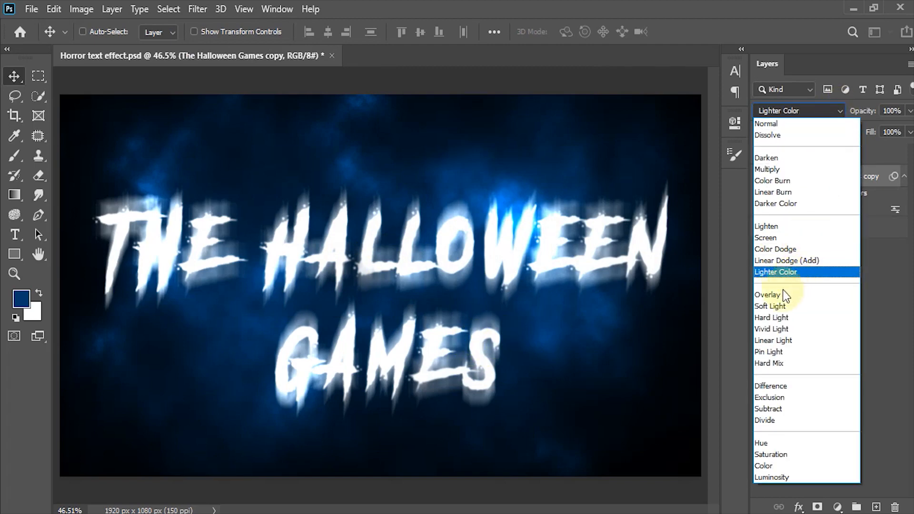
left_click(779, 295)
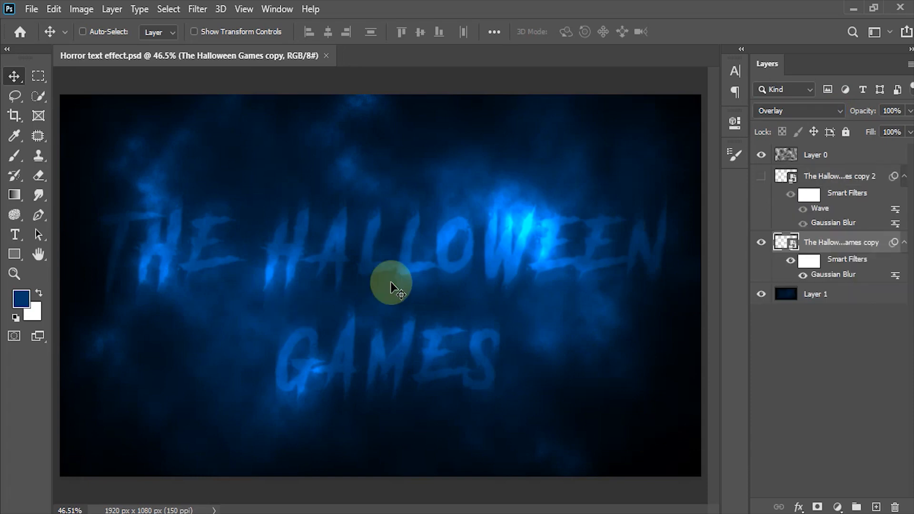
- Apply a Wave filter to the combined text with 2 sine generators, wavelength 100–500, amplitude 1–100 and 100% scale
left_click(198, 9)
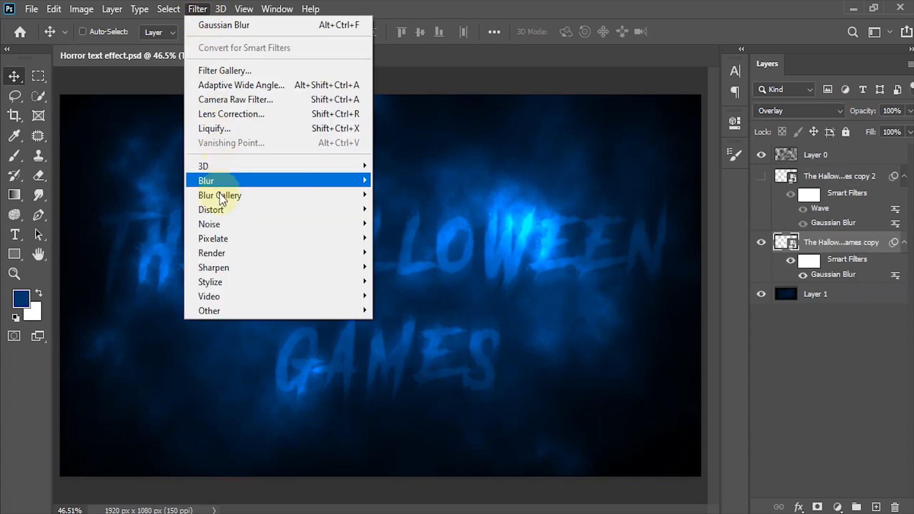
mouse_move(219, 207)
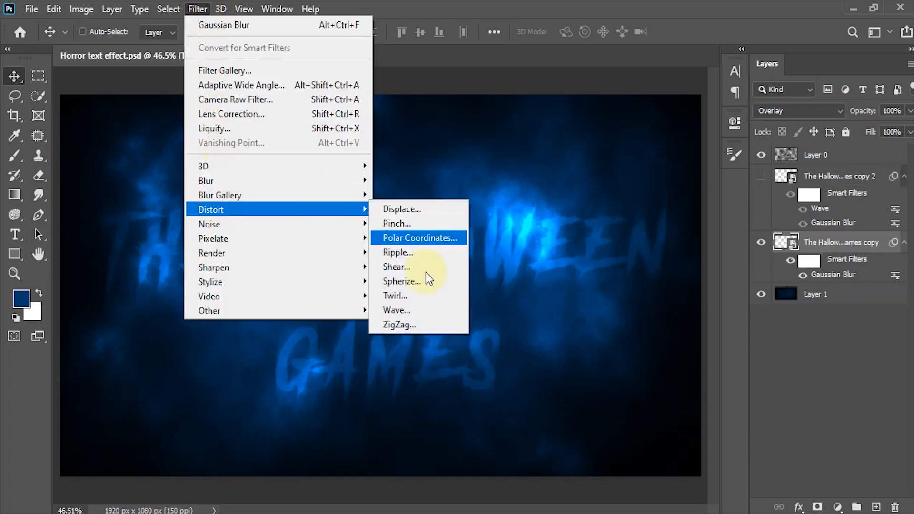
left_click(419, 309)
left_click_drag(352, 169, 297, 154)
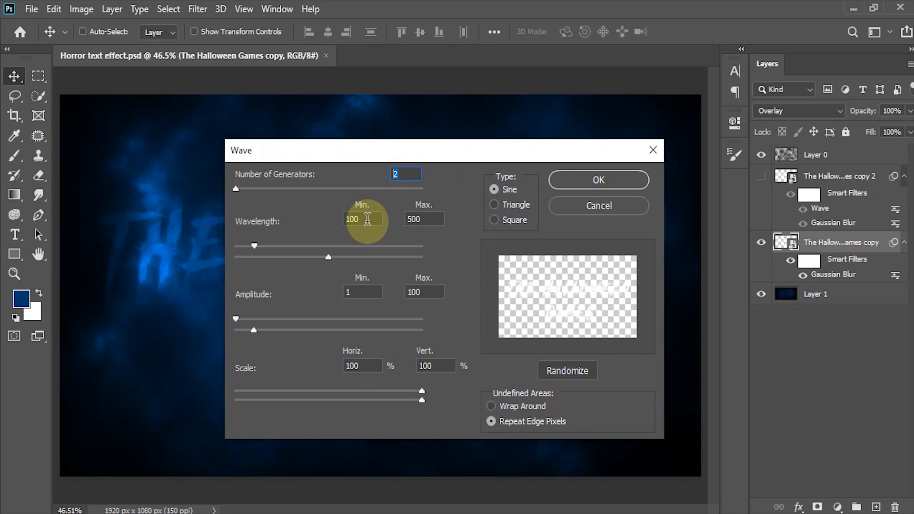
double_click(367, 219)
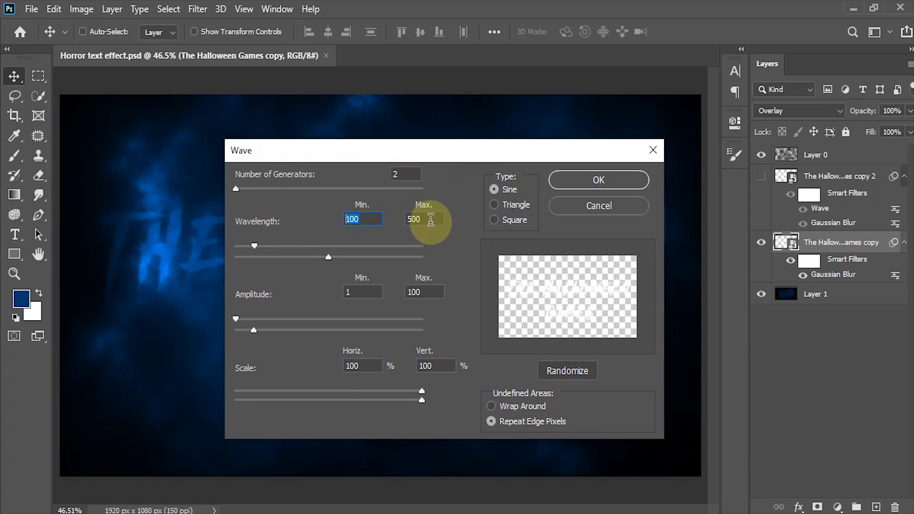
double_click(430, 220)
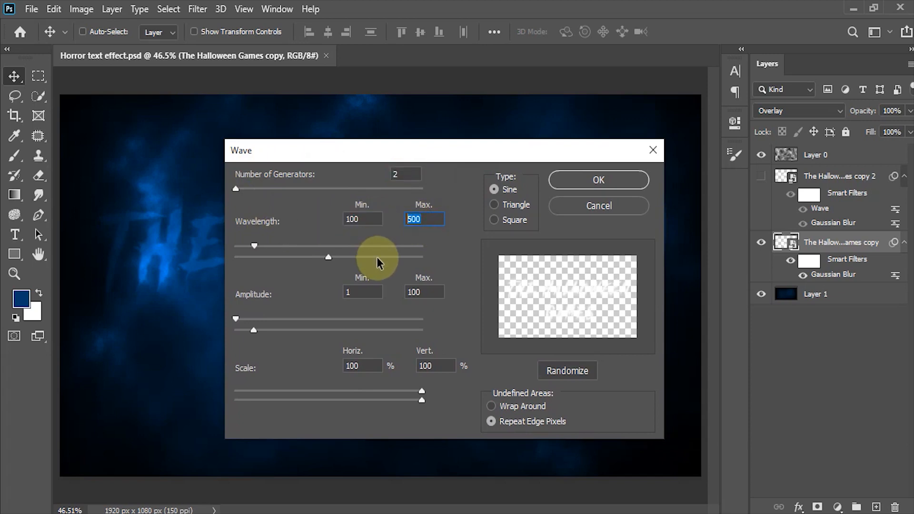
double_click(357, 296)
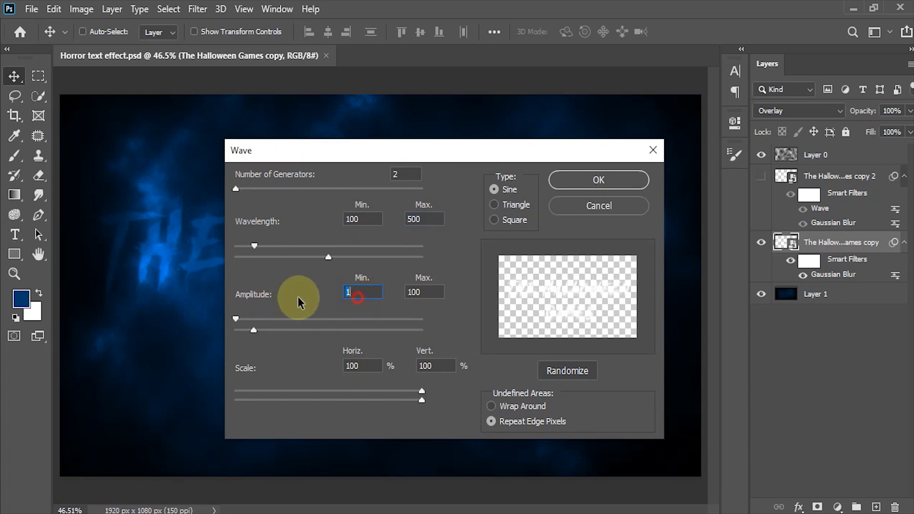
double_click(426, 293)
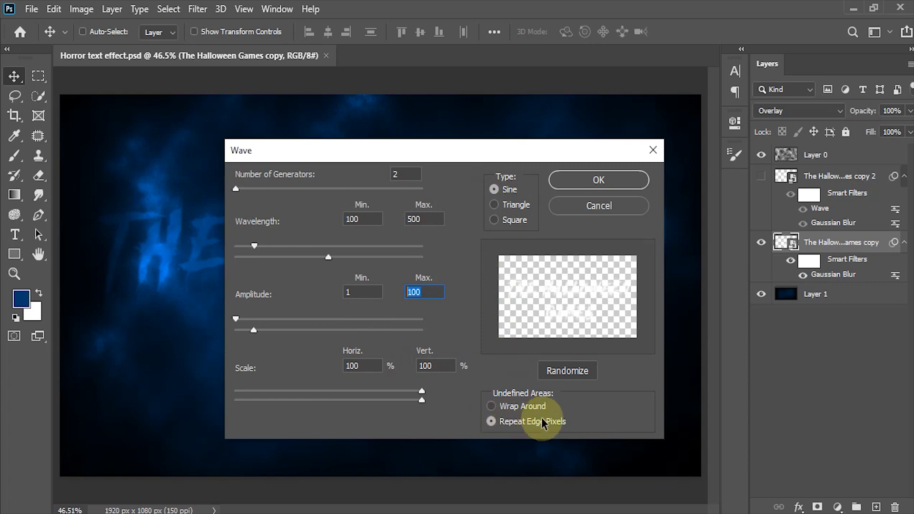
left_click(599, 181)
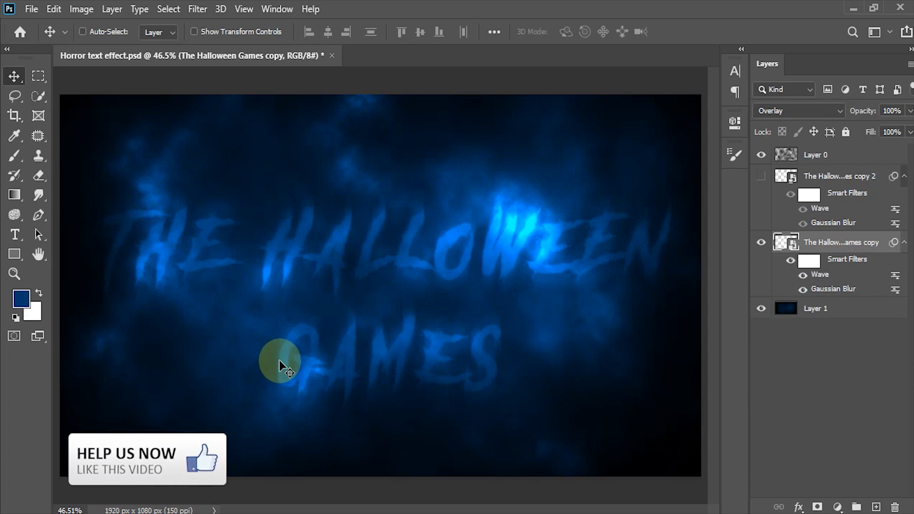
- Duplicate the wave-distorted text layer and set the duplicate's Gaussian Blur radius to 10 pixels
key("ctrl+j")
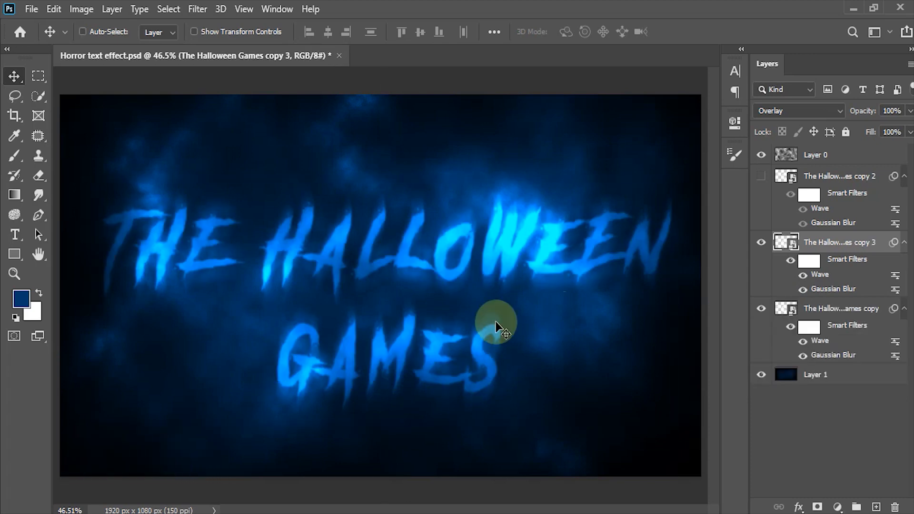
double_click(819, 291)
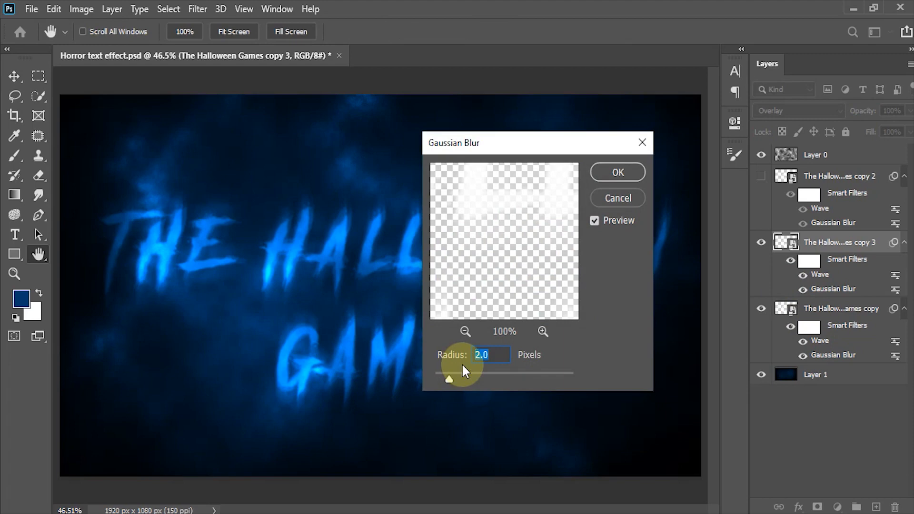
type("10")
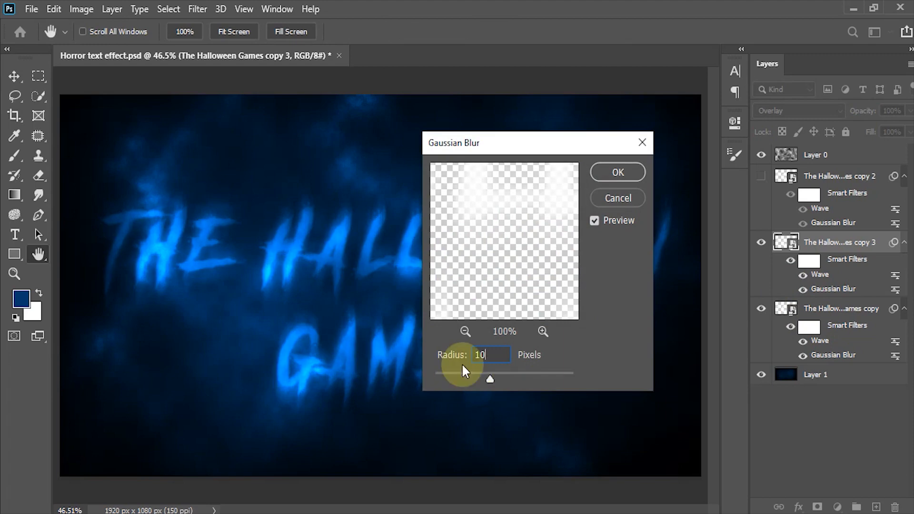
key("Return")
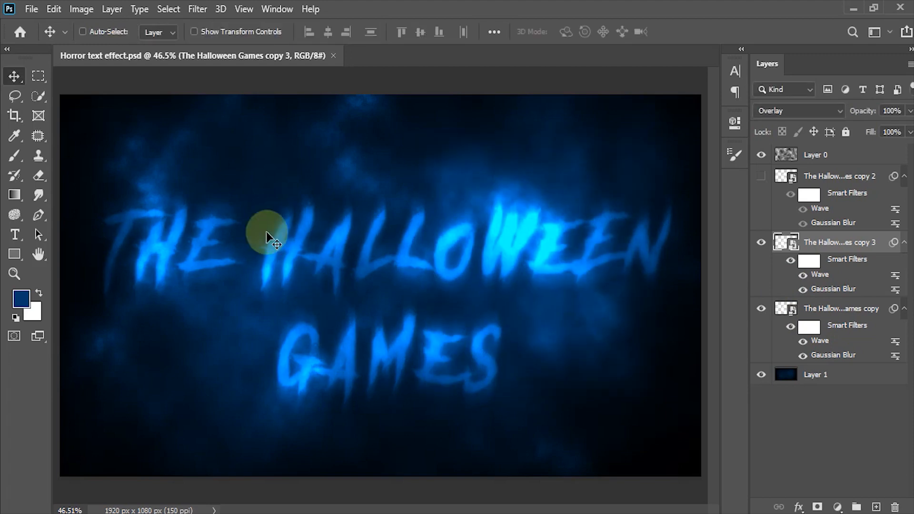
- Apply a Motion Blur to the duplicated text with an angle of 0° and a distance of 4 pixels
left_click(197, 9)
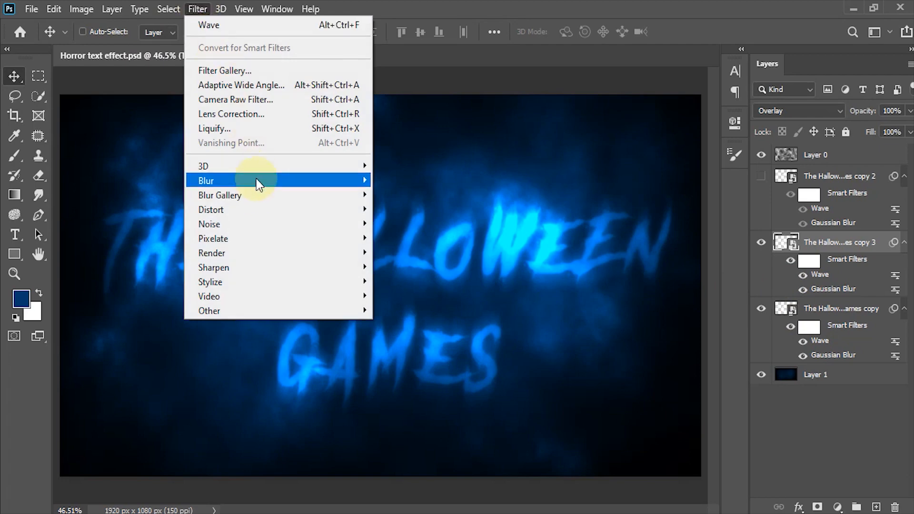
mouse_move(257, 180)
left_click(404, 264)
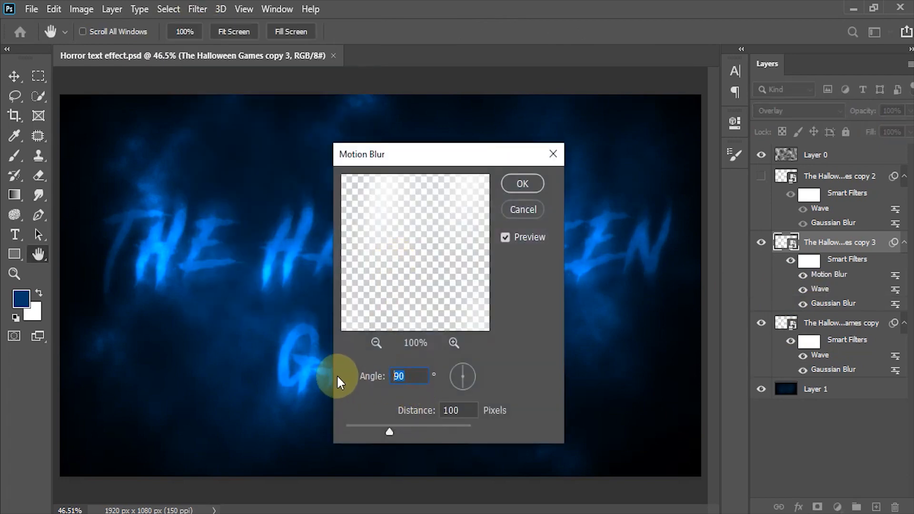
type("0")
left_click_drag(463, 411, 393, 413)
type("4")
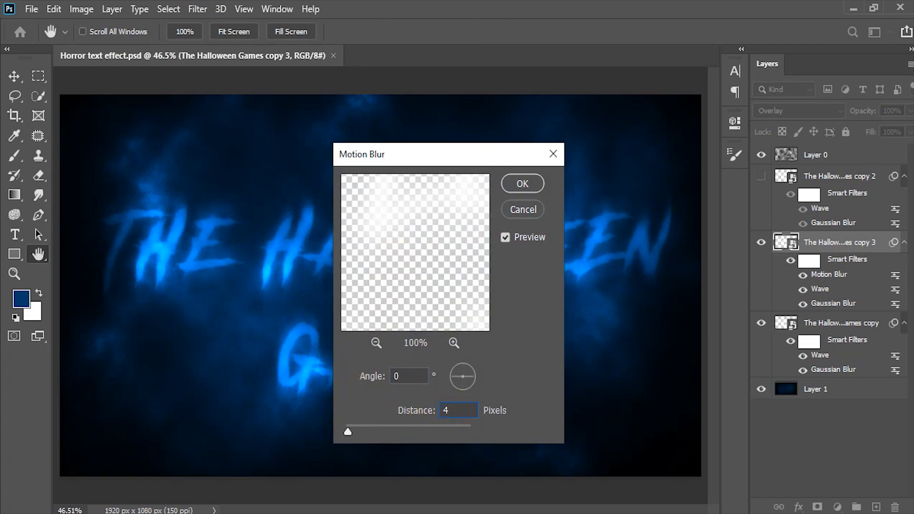
left_click(523, 183)
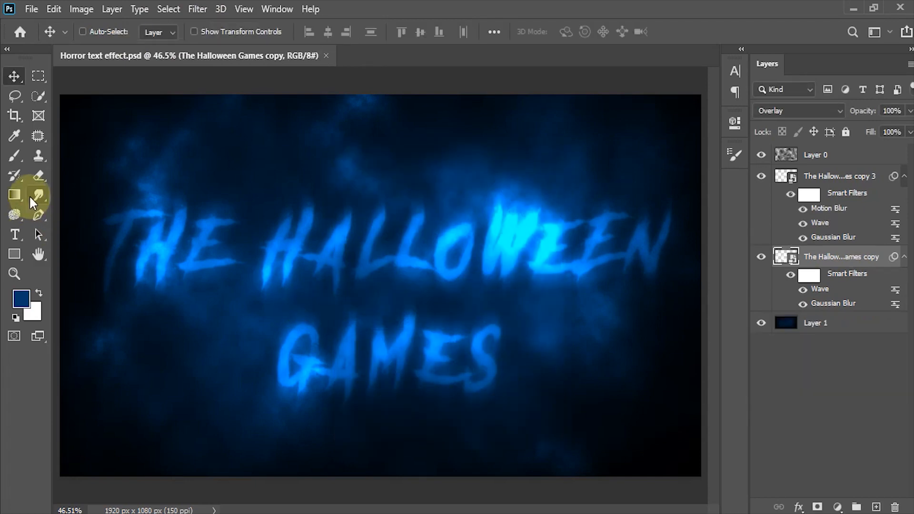
- Rasterize the lower "The Halloween Games copy" text layer for use with the Smudge tool
left_click(34, 195)
left_click(95, 223)
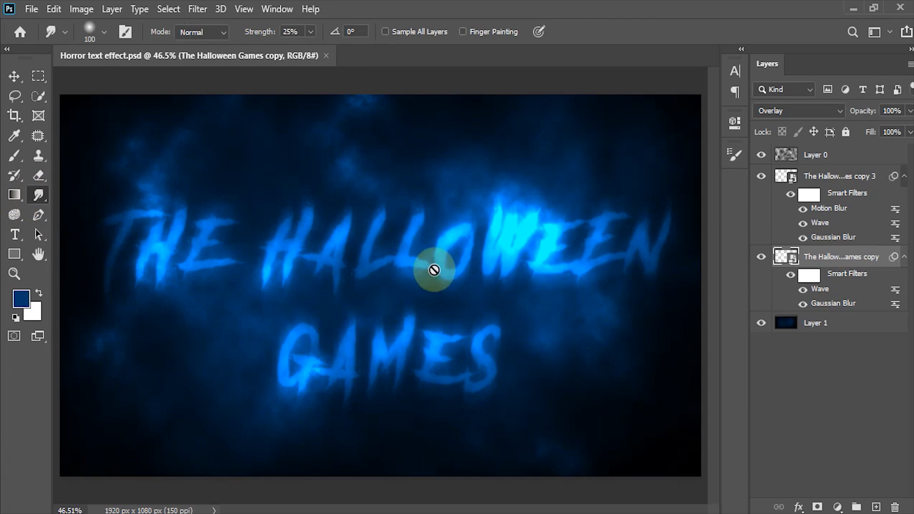
right_click(876, 260)
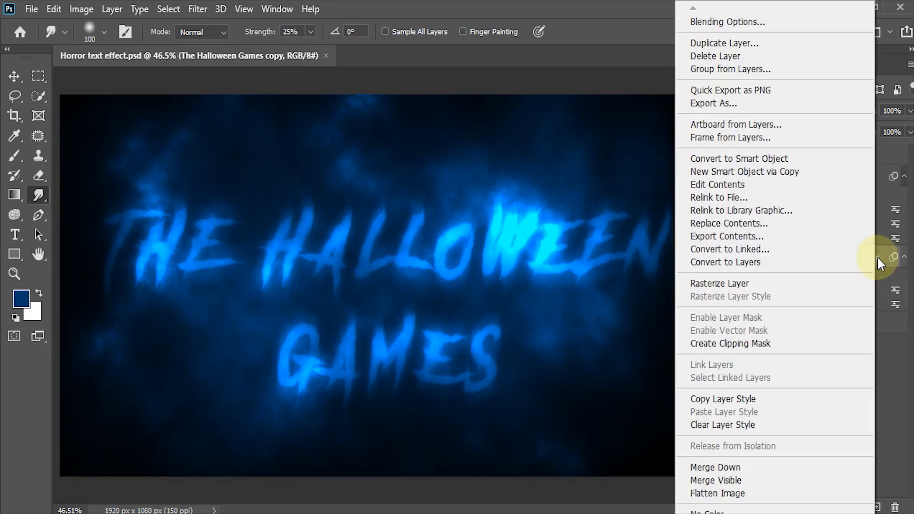
left_click(736, 285)
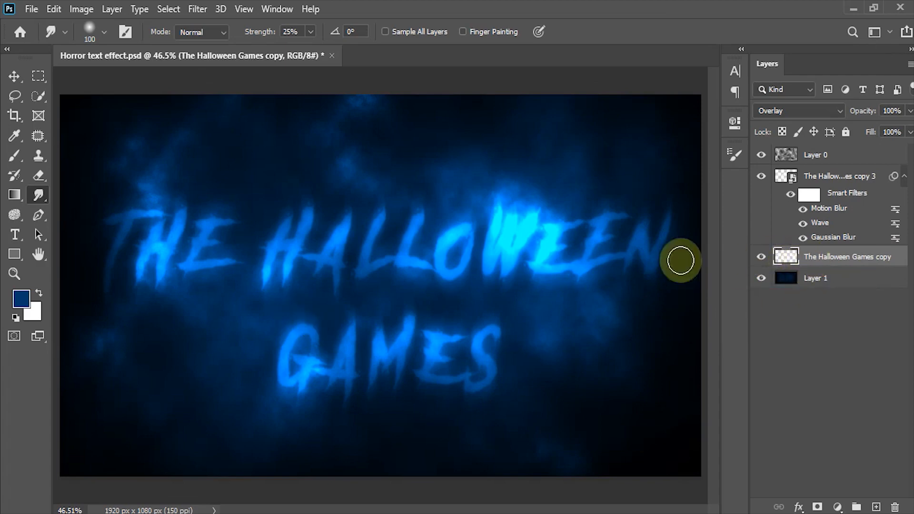
- Smudge the letter tips of "THE HALLOWEEN GAMES" outward into ragged points on the rasterized text layer at 30% strength
left_click(34, 199)
left_click(93, 222)
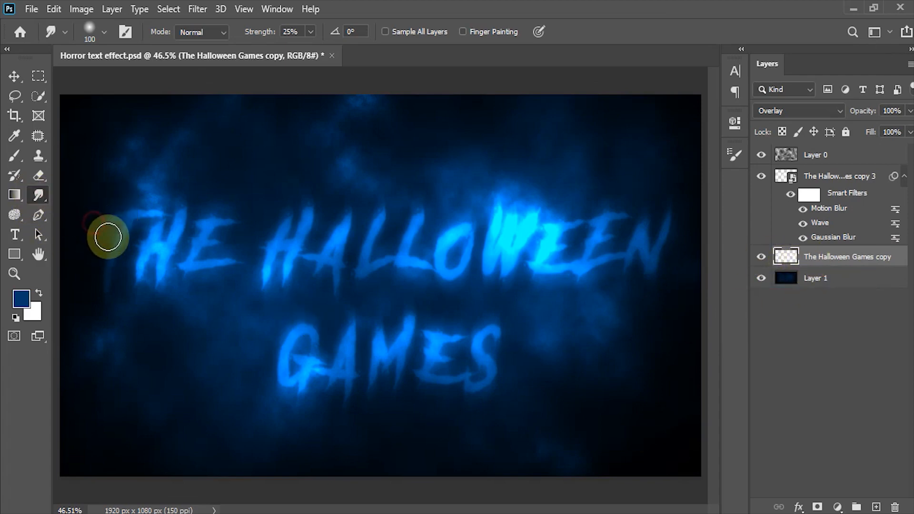
left_click(291, 31)
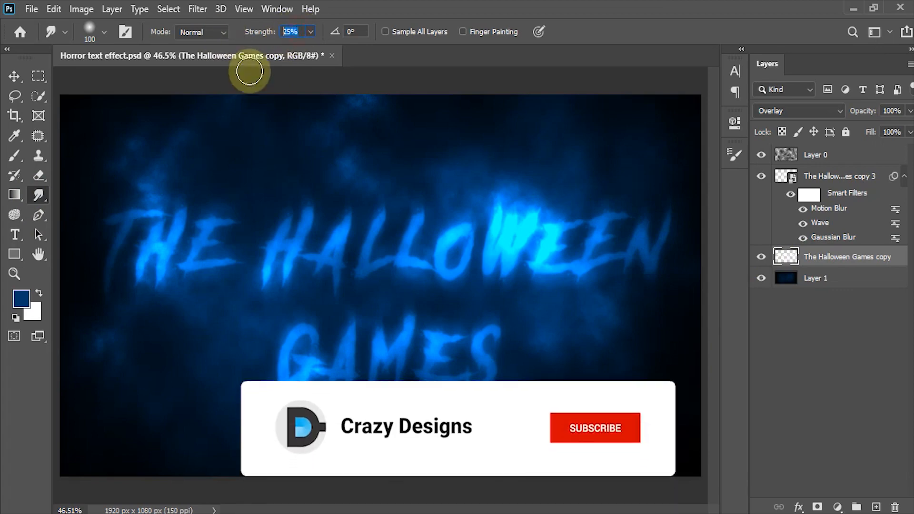
type("3")
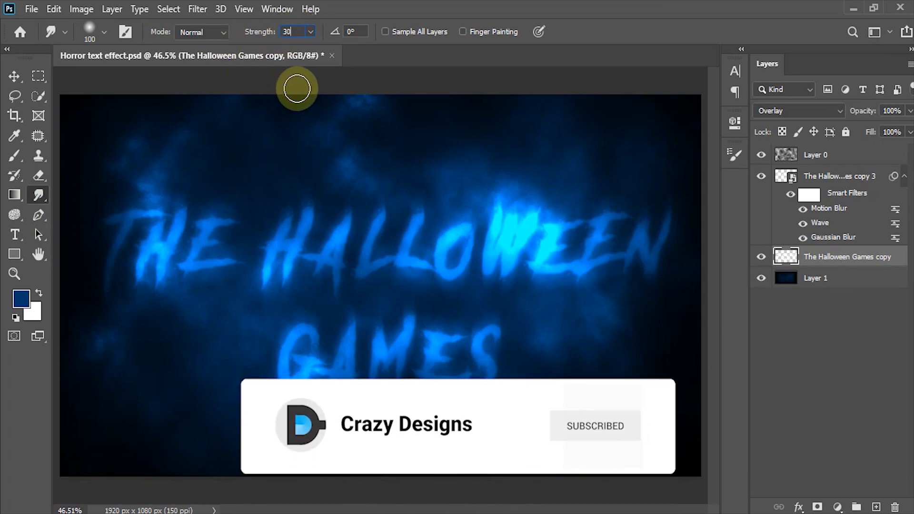
type("0")
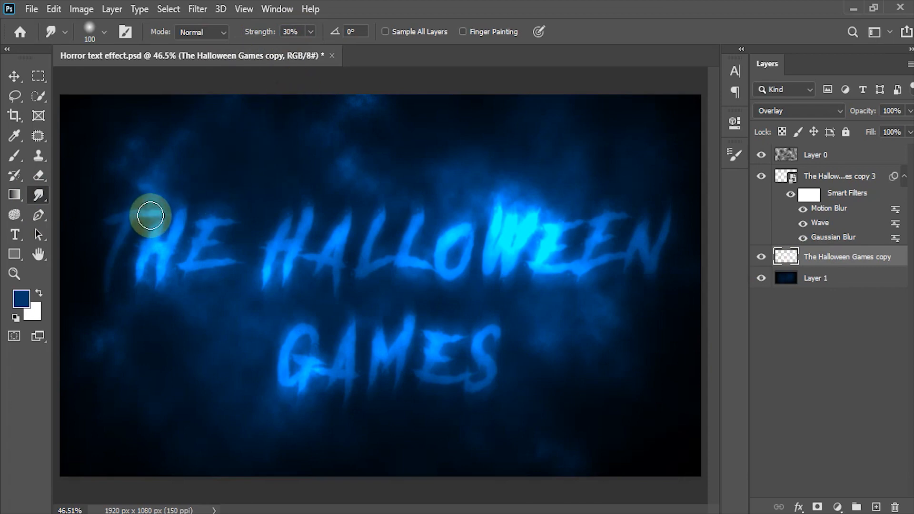
mouse_move(151, 216)
left_mouse_down()
mouse_move(224, 210)
mouse_move(205, 225)
mouse_move(184, 216)
mouse_move(193, 204)
left_mouse_up()
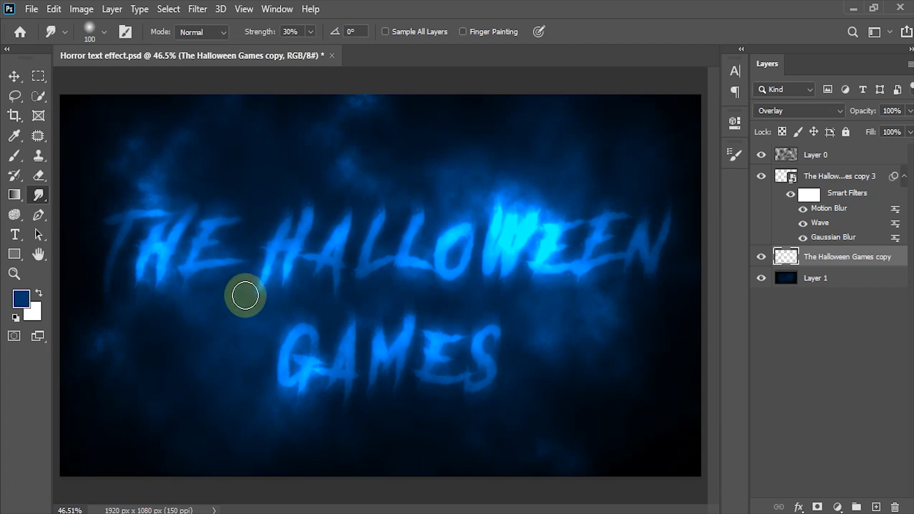
left_click_drag(309, 216, 321, 202)
left_click_drag(349, 221, 358, 206)
left_click_drag(336, 286, 340, 307)
left_click_drag(381, 217, 389, 202)
left_click_drag(419, 218, 433, 200)
left_click_drag(529, 225, 544, 205)
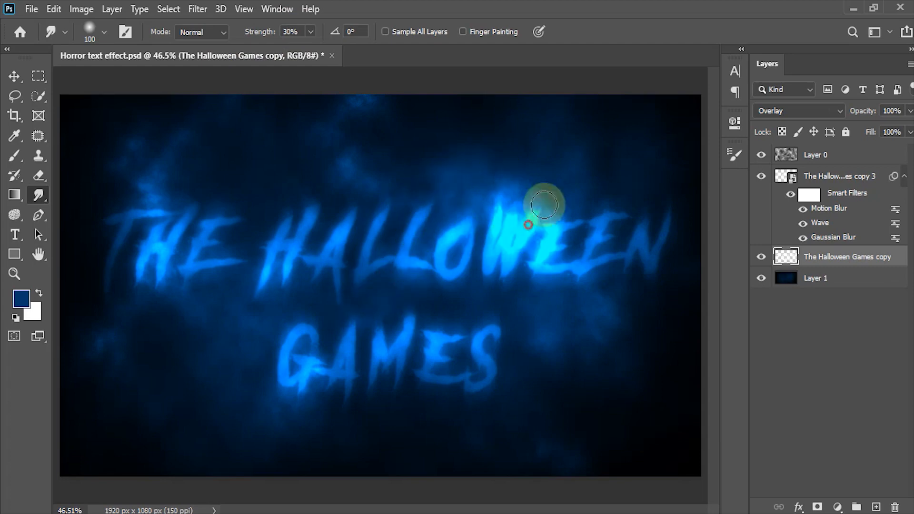
left_click_drag(547, 269, 541, 318)
left_click_drag(580, 273, 594, 308)
left_click_drag(616, 222, 636, 205)
left_click_drag(668, 220, 684, 170)
left_click_drag(622, 272, 623, 279)
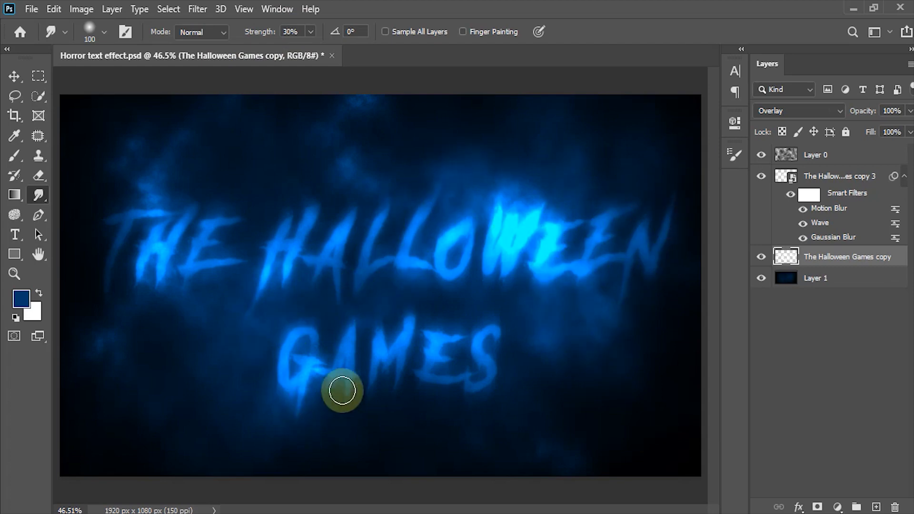
left_click_drag(420, 379, 420, 422)
left_click_drag(155, 281, 155, 297)
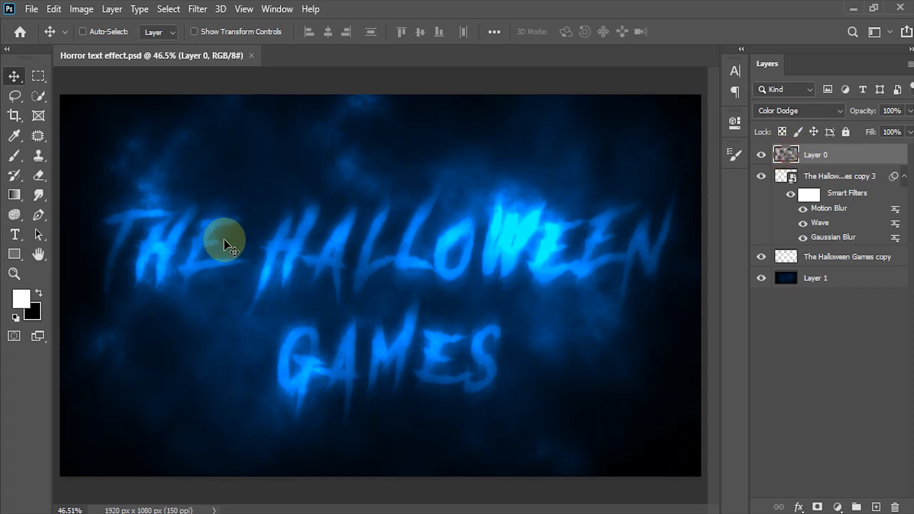
- Brush white over the dim letters on the Color Dodge cloud layer with a soft 250-pixel brush at 1% flow
key("b")
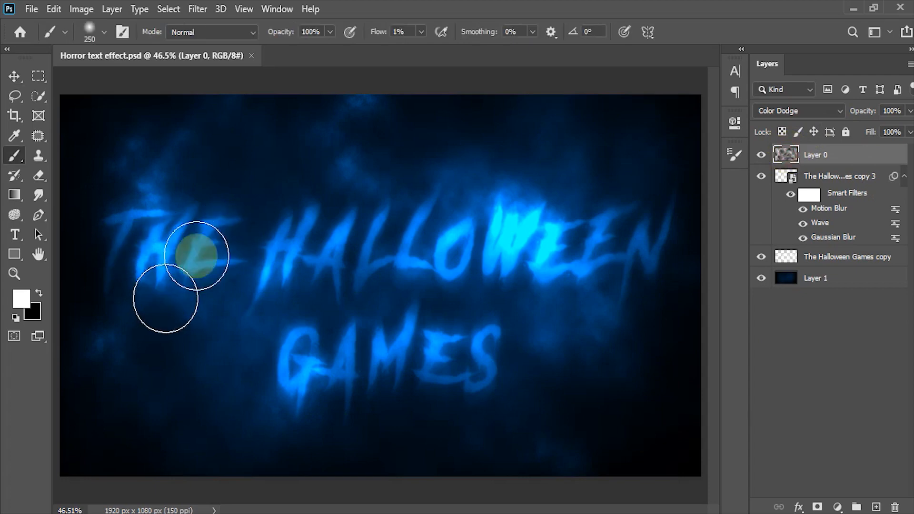
left_click(401, 32)
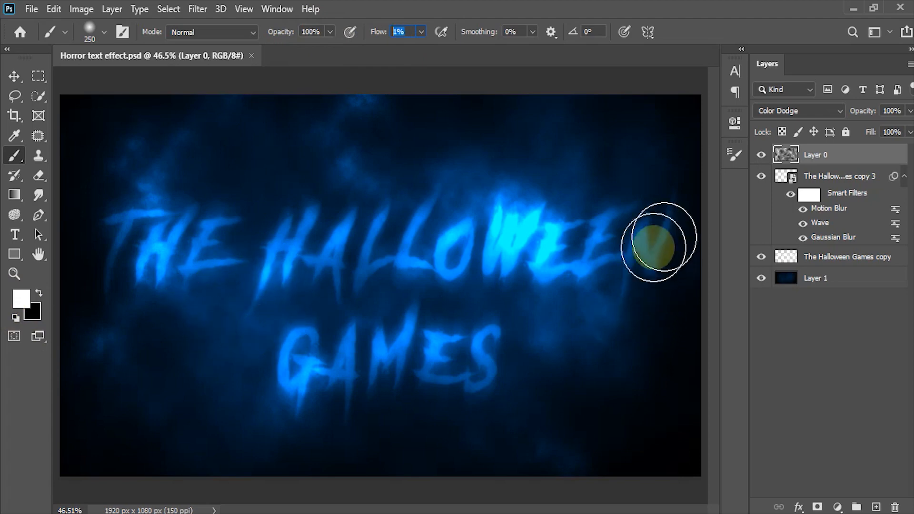
mouse_move(646, 257)
left_mouse_down()
mouse_move(678, 217)
mouse_move(673, 251)
mouse_move(687, 257)
mouse_move(652, 279)
mouse_move(616, 278)
mouse_move(665, 248)
mouse_move(683, 203)
mouse_move(445, 397)
mouse_move(373, 389)
mouse_move(411, 390)
mouse_move(318, 398)
mouse_move(304, 340)
mouse_move(292, 337)
mouse_move(302, 336)
mouse_move(302, 345)
mouse_move(271, 341)
left_mouse_up()
mouse_move(272, 340)
left_mouse_down()
mouse_move(327, 392)
mouse_move(345, 392)
mouse_move(351, 409)
mouse_move(348, 387)
mouse_move(351, 396)
mouse_move(287, 373)
mouse_move(150, 245)
mouse_move(214, 220)
mouse_move(211, 228)
mouse_move(246, 252)
mouse_move(131, 229)
mouse_move(118, 217)
mouse_move(96, 223)
mouse_move(108, 224)
mouse_move(115, 243)
mouse_move(112, 283)
mouse_move(480, 219)
mouse_move(536, 286)
mouse_move(530, 208)
mouse_move(495, 288)
mouse_move(559, 263)
mouse_move(525, 240)
mouse_move(520, 261)
mouse_move(555, 206)
mouse_move(535, 307)
mouse_move(250, 298)
mouse_move(328, 289)
left_mouse_up()
- Reduce the brush to 150 pixels and paint black on the cloud layer to tone down the overly bright glow around the W
key("bracketleft")
key("bracketleft")
key("bracketleft")
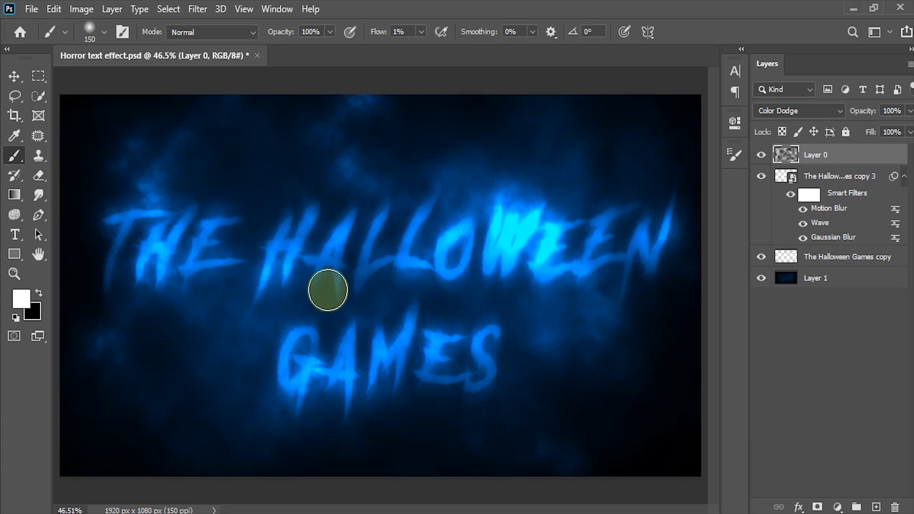
key("x")
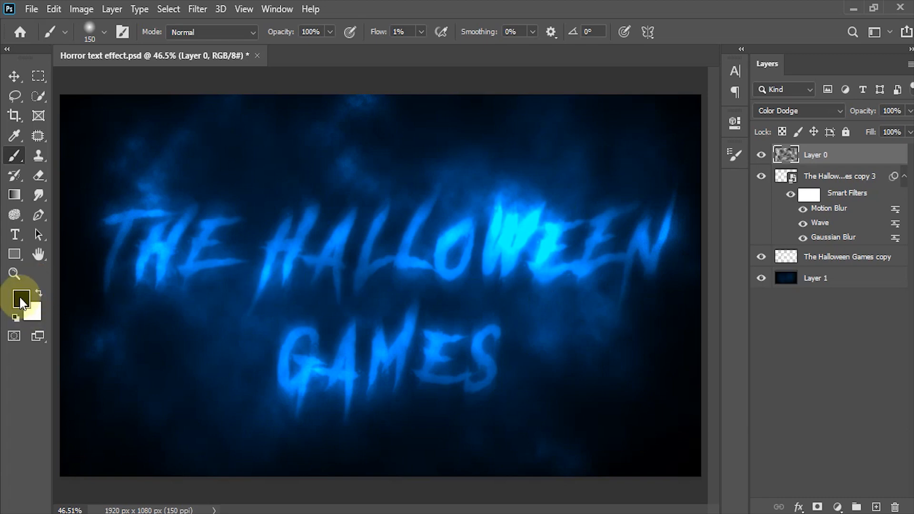
mouse_move(490, 302)
left_mouse_down()
mouse_move(505, 252)
mouse_move(524, 235)
mouse_move(482, 249)
mouse_move(511, 264)
mouse_move(542, 237)
mouse_move(525, 317)
mouse_move(485, 214)
mouse_move(484, 265)
mouse_move(502, 295)
mouse_move(150, 298)
mouse_move(269, 289)
mouse_move(332, 210)
mouse_move(313, 249)
mouse_move(333, 244)
mouse_move(364, 208)
mouse_move(368, 269)
mouse_move(354, 305)
mouse_move(254, 304)
mouse_move(255, 294)
mouse_move(233, 320)
left_mouse_up()
- Paint white at 1% flow with the 150-pixel brush over letters in both text lines to strengthen their glow
key("x")
mouse_move(197, 235)
left_mouse_down()
mouse_move(215, 218)
mouse_move(210, 237)
left_mouse_up()
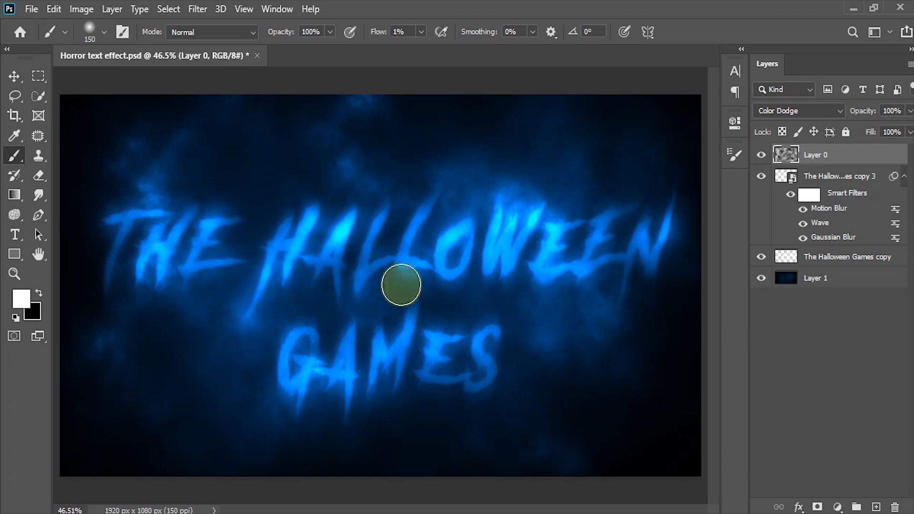
mouse_move(514, 271)
left_mouse_down()
mouse_move(560, 272)
mouse_move(525, 304)
mouse_move(527, 277)
mouse_move(556, 289)
left_mouse_up()
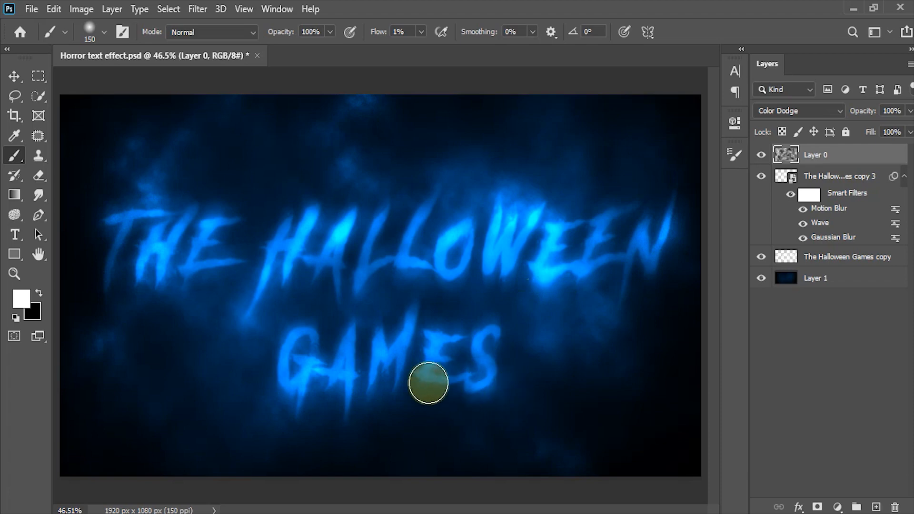
mouse_move(401, 368)
left_mouse_down()
mouse_move(426, 378)
mouse_move(367, 373)
mouse_move(363, 357)
mouse_move(378, 321)
mouse_move(418, 316)
mouse_move(411, 325)
mouse_move(430, 196)
mouse_move(310, 339)
mouse_move(327, 284)
mouse_move(355, 274)
mouse_move(355, 291)
mouse_move(363, 271)
mouse_move(227, 365)
mouse_move(108, 259)
mouse_move(108, 292)
mouse_move(180, 348)
left_mouse_up()
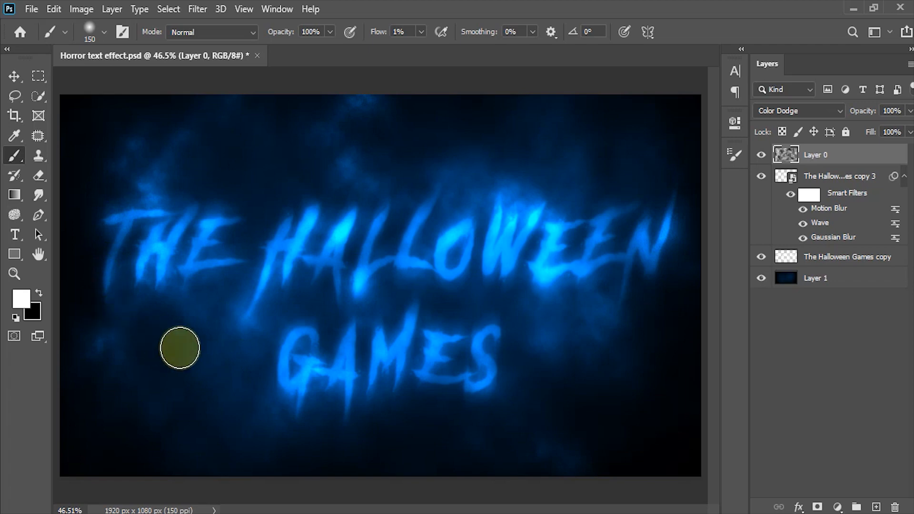